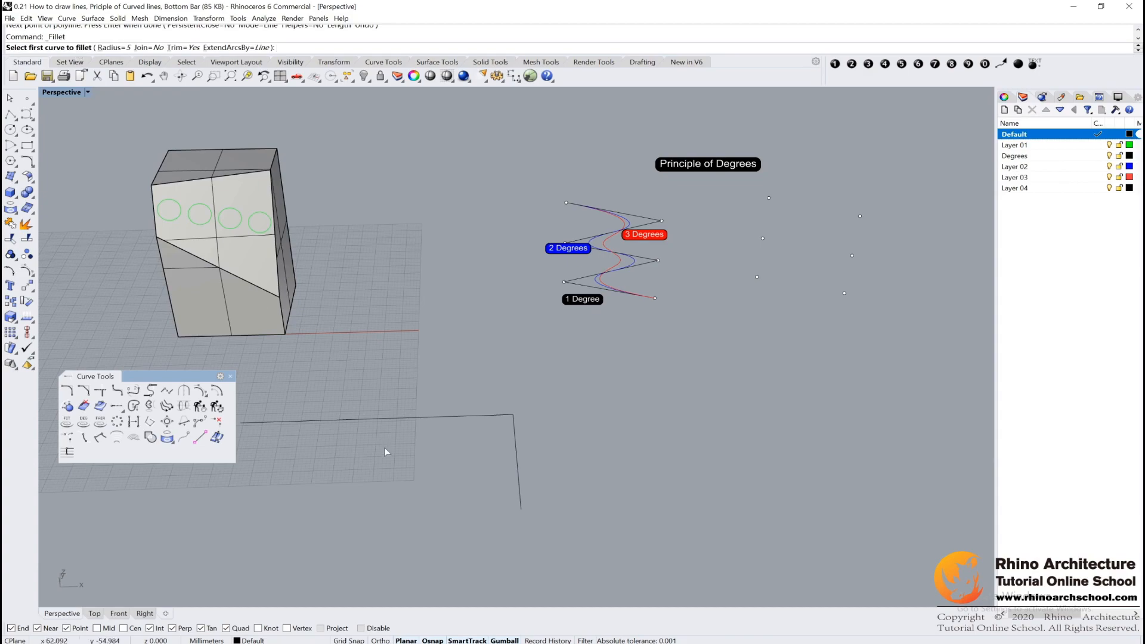
Fillet the corner between the long horizontal line and the slanted line with radius 4, joining the curves.
left_click(416, 417)
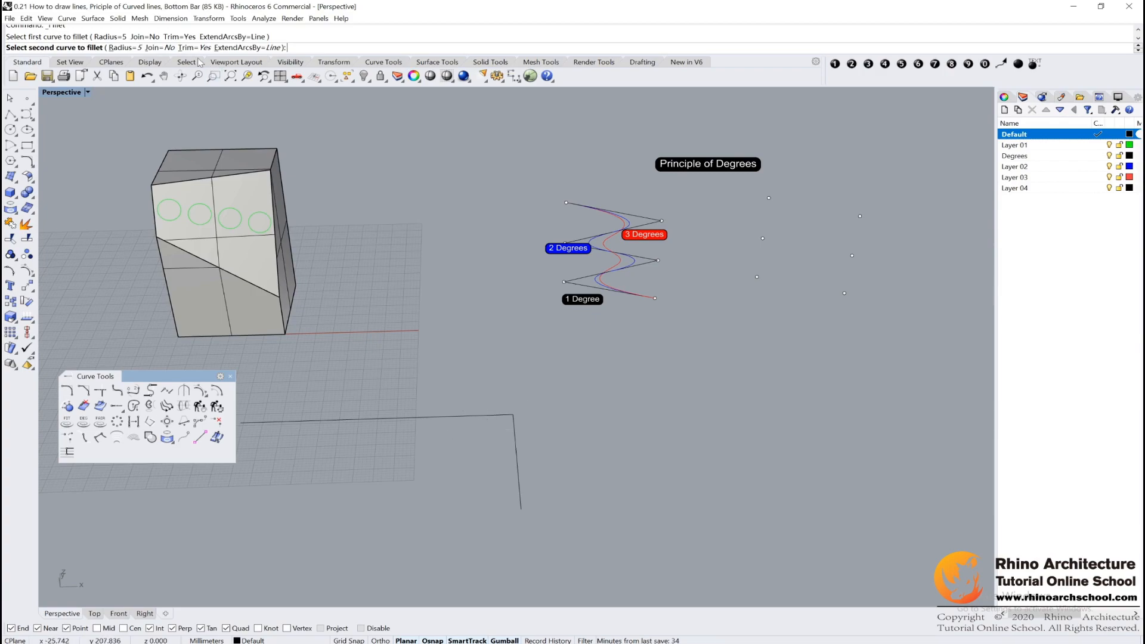
left_click(157, 47)
left_click(124, 48)
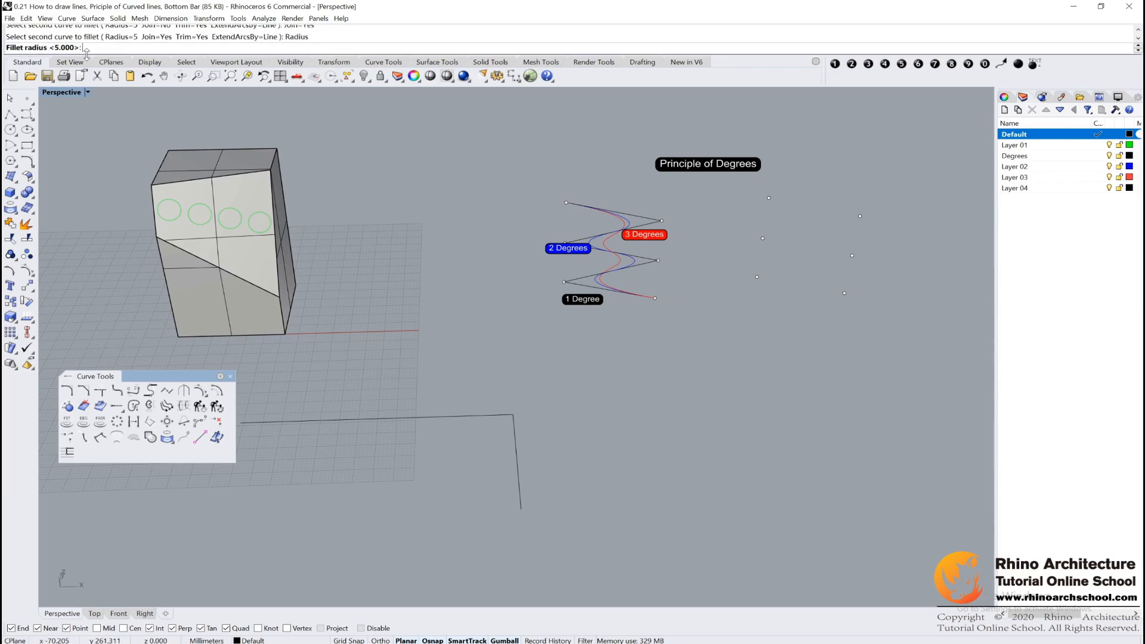
type("4")
key("Return")
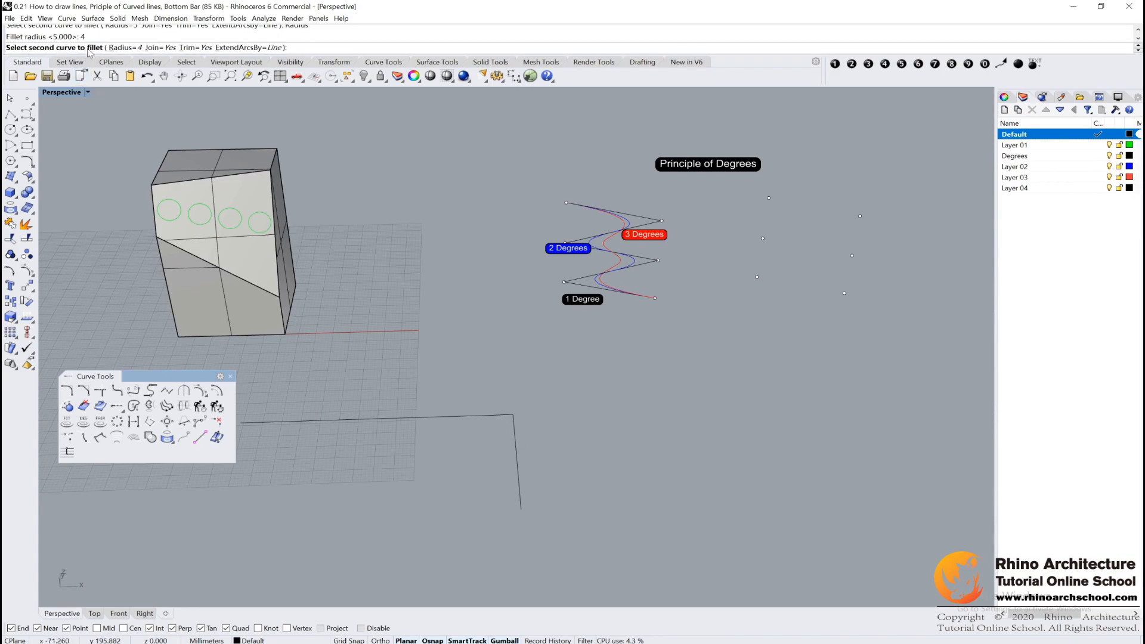
left_click(517, 460)
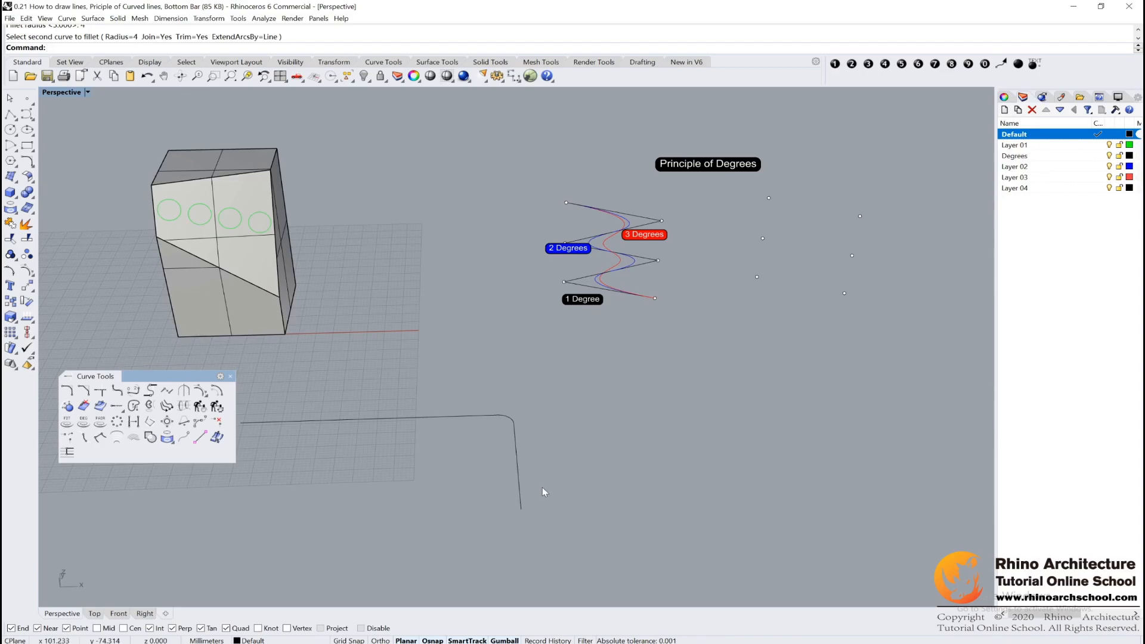
scroll(546, 471, "up", 2)
left_click(505, 409)
scroll(476, 411, "up", 1)
scroll(520, 337, "down", 3)
key("Escape")
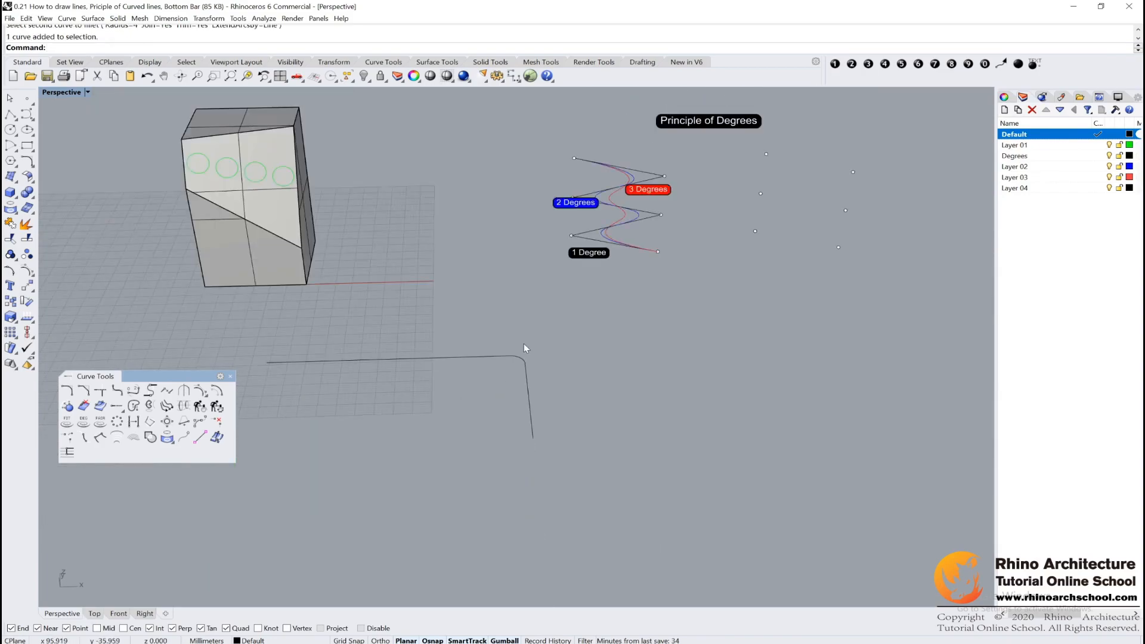
Move the floating Curve Tools palette upward, clear of the filleted curve.
scroll(499, 360, "up", 1)
left_click_drag(433, 270, 598, 388)
scroll(601, 382, "down", 2)
right_click_drag(797, 398, 571, 448, "shift")
scroll(424, 350, "up", 1)
right_click_drag(424, 350, 620, 396, "shift")
left_click_drag(95, 376, 114, 319)
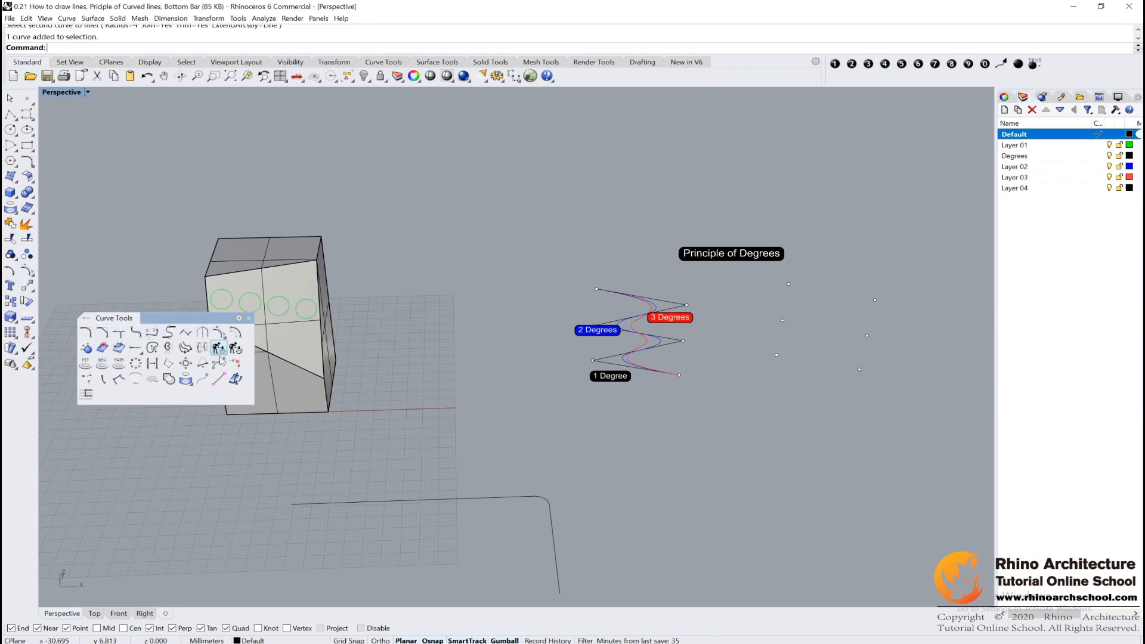
Draw a single-segment polyline as a long, nearly horizontal line below the Principle of Degrees curves.
right_click_drag(847, 496, 617, 440, "shift")
scroll(381, 371, "up", 3)
left_click(10, 114)
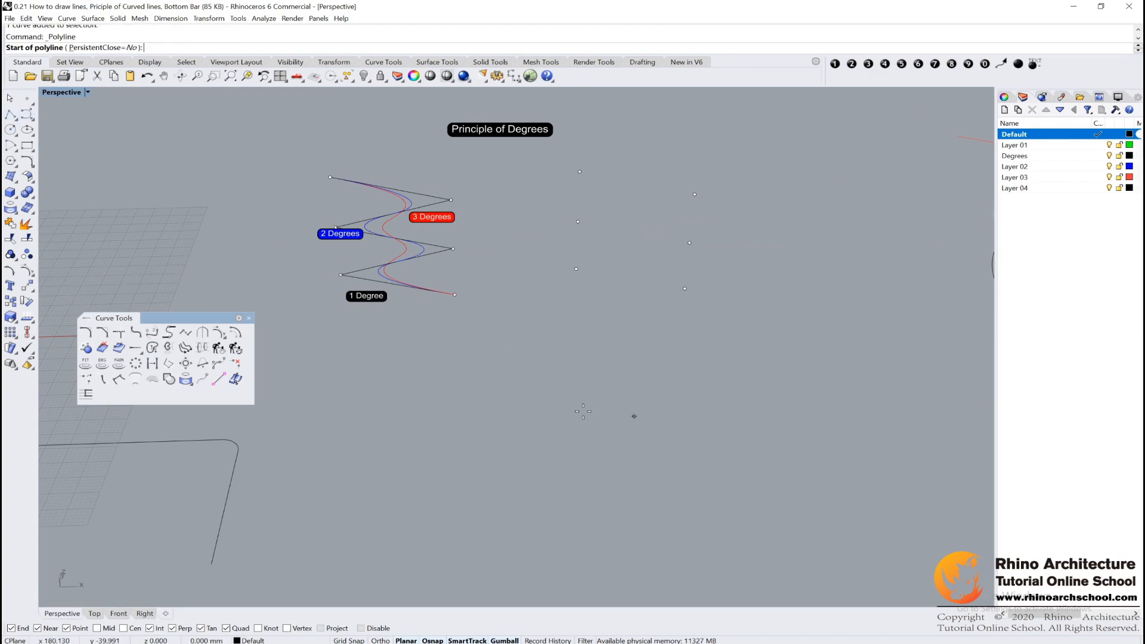
left_click(376, 416)
left_click(804, 403)
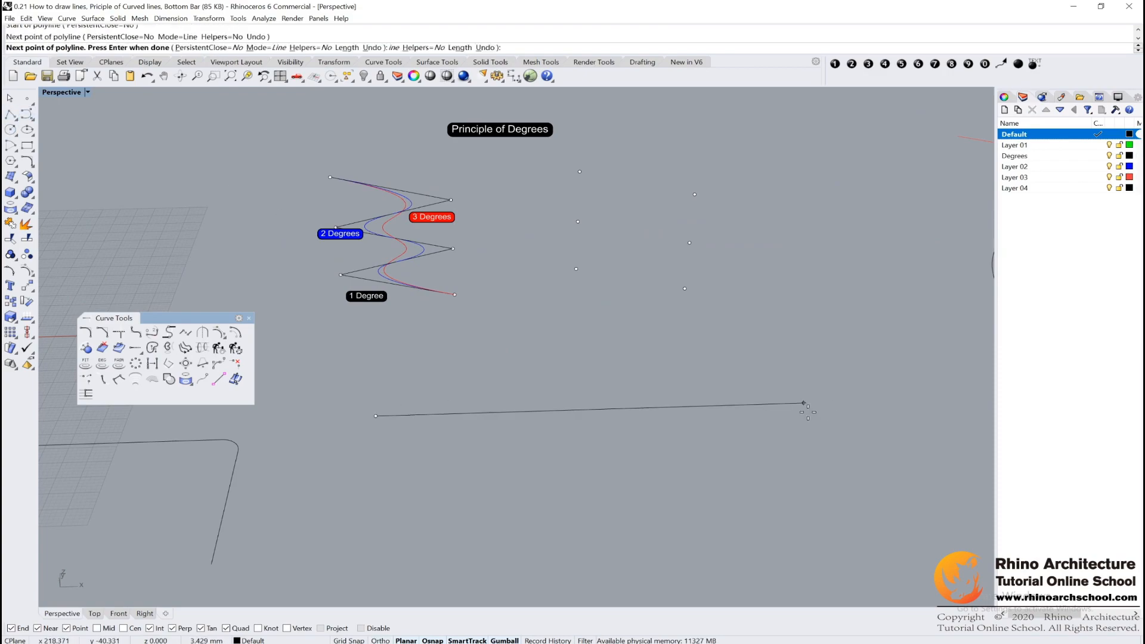
key("Return")
scroll(711, 414, "down", 2)
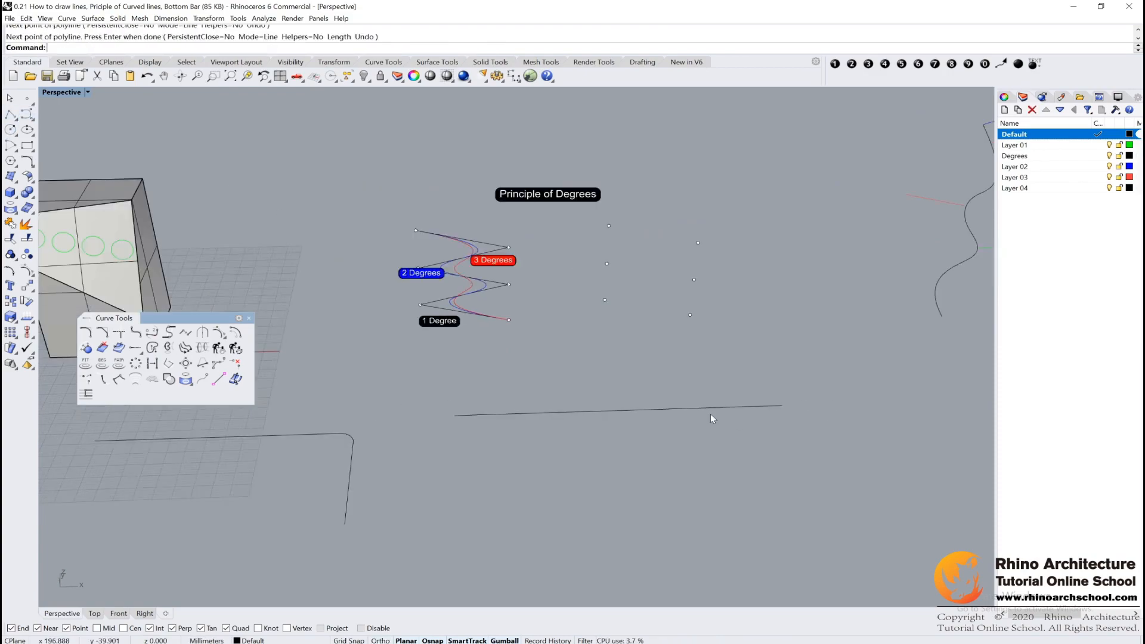
Rebuild the new straight line with a point count of 5 and degree 3, deleting the input.
right_click(710, 415)
left_click(707, 373)
right_click_drag(835, 491, 778, 491)
scroll(608, 470, "up", 3)
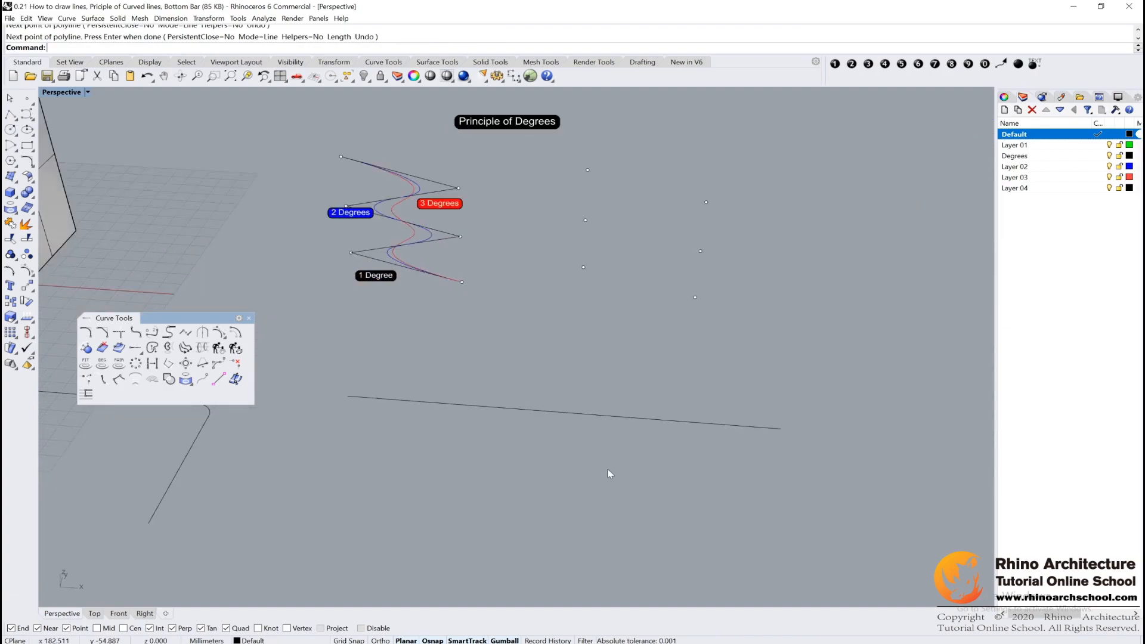
left_click(219, 350)
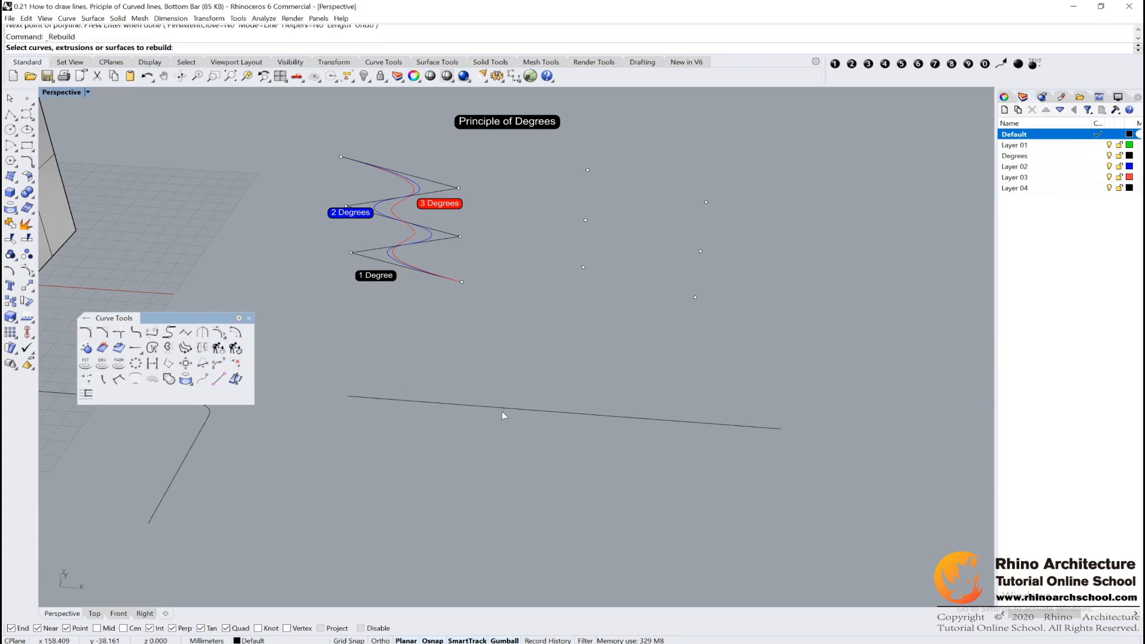
left_click(502, 407)
key("Return")
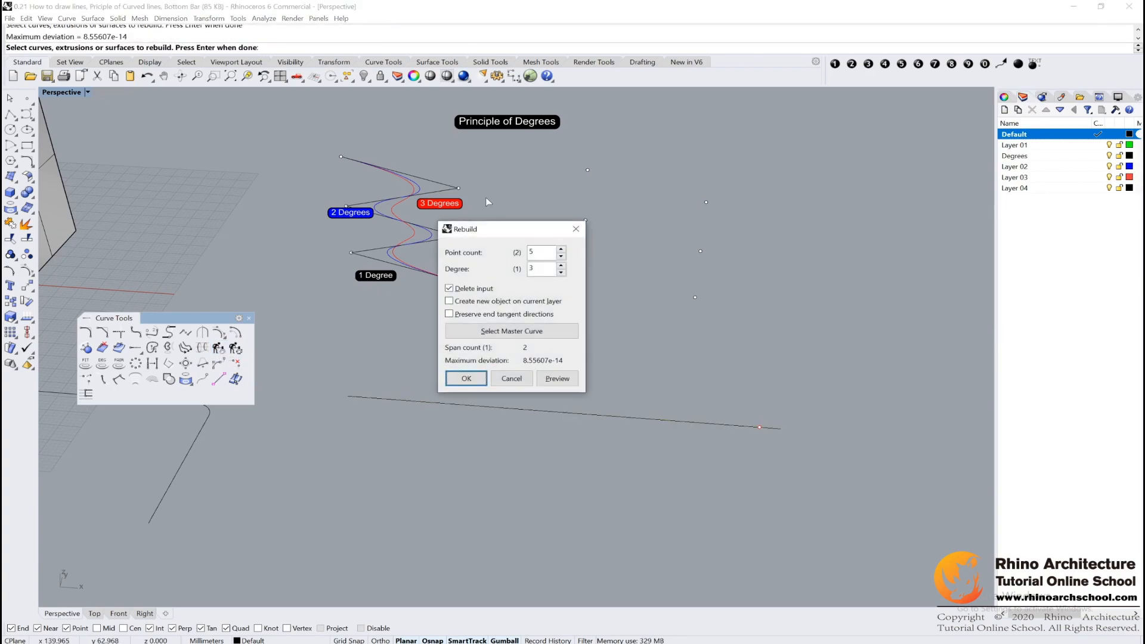
left_click_drag(494, 231, 502, 193)
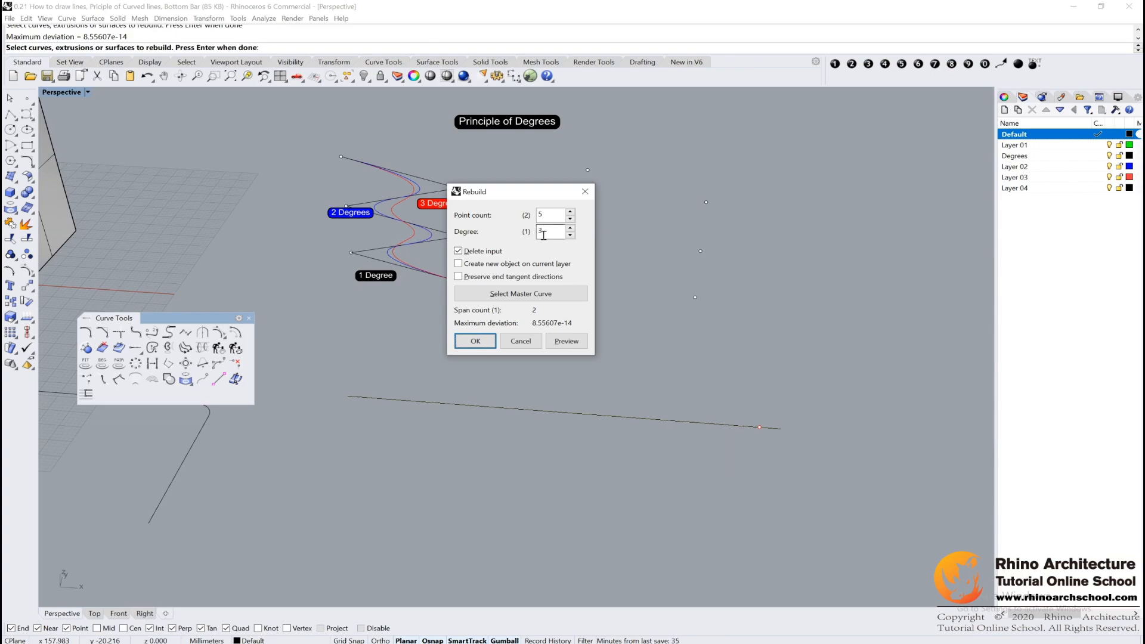
type("3")
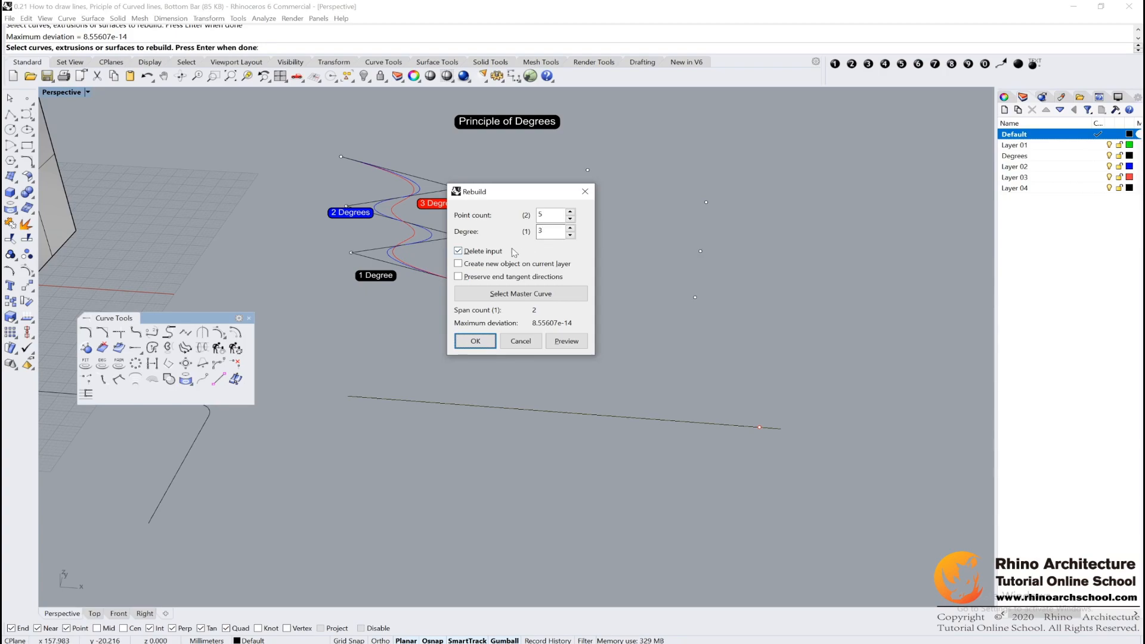
double_click(554, 215)
left_click_drag(547, 232, 510, 235)
left_click(479, 342)
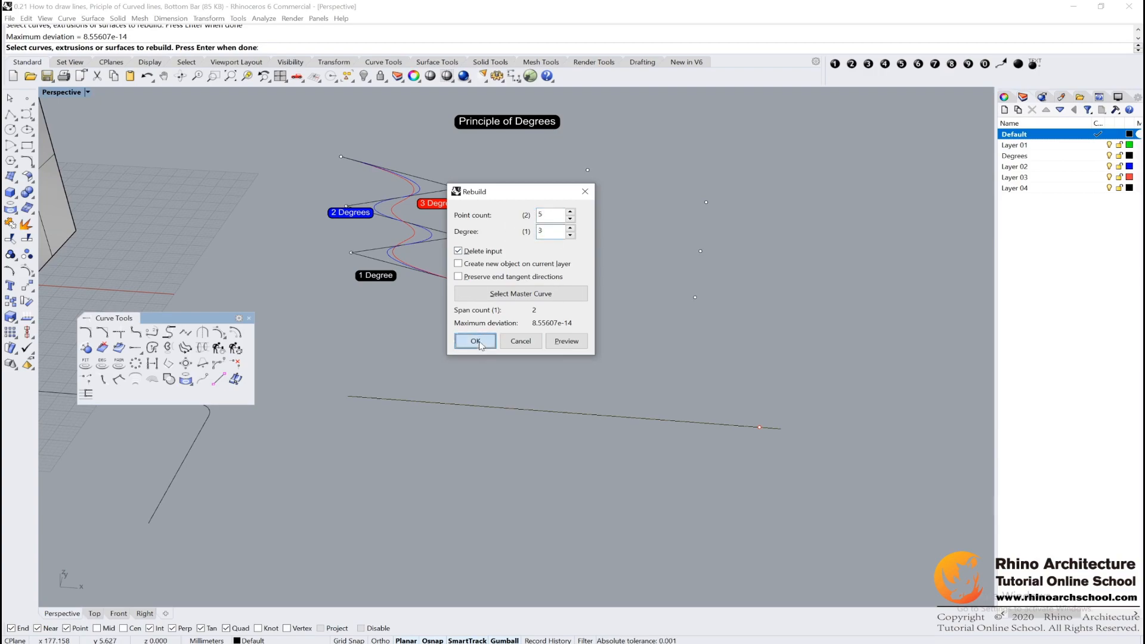
Turn on the rebuilt line's control points and select the two at its far end.
left_click(376, 398)
left_click(27, 271)
right_click_drag(537, 416, 593, 417)
left_click_drag(420, 426, 421, 425)
left_click_drag(746, 367, 859, 433)
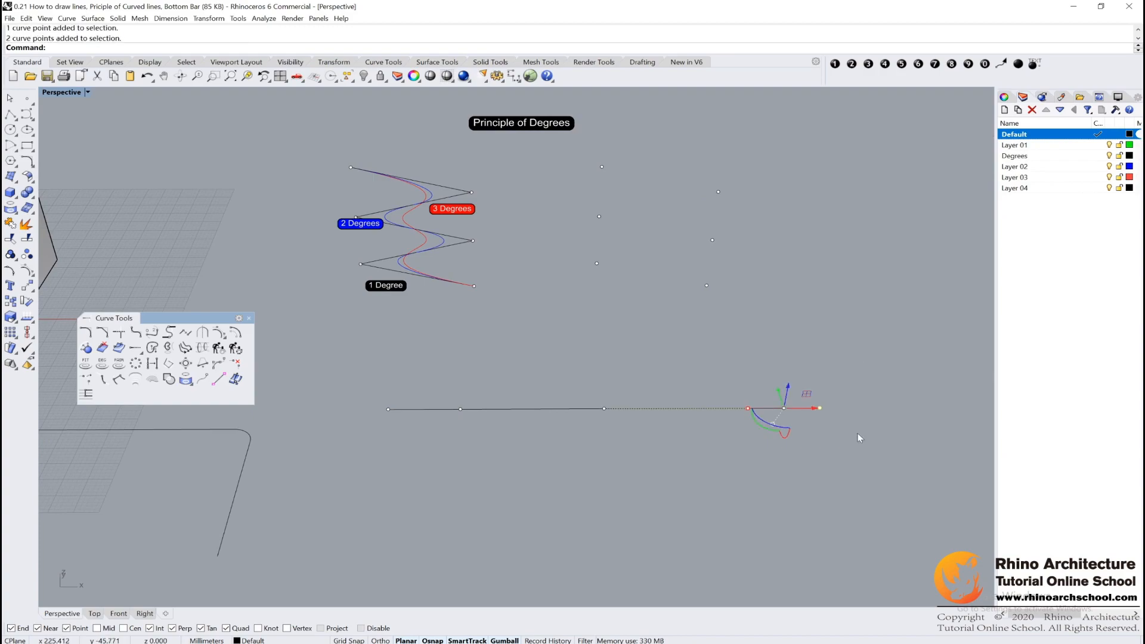
Shape the line into a wave by moving its second and fourth control points down, the middle one up and the end point outward.
left_click_drag(436, 346, 674, 461)
left_click_drag(420, 335, 521, 469)
left_click_drag(462, 384, 463, 444)
left_click_drag(586, 379, 660, 486)
left_click_drag(605, 392, 595, 297)
left_click(738, 412)
left_click_drag(741, 390, 766, 473)
left_click_drag(810, 399, 875, 409)
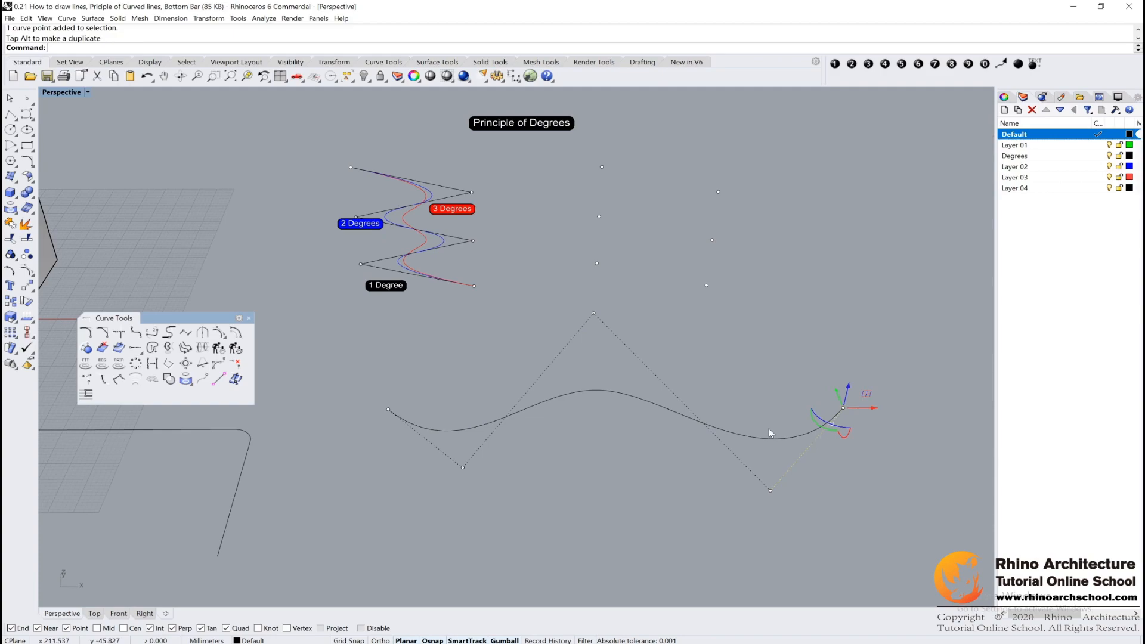
Rebuild the wavy curve with a point count of 5 and degree 1.
left_click_drag(668, 301, 563, 467)
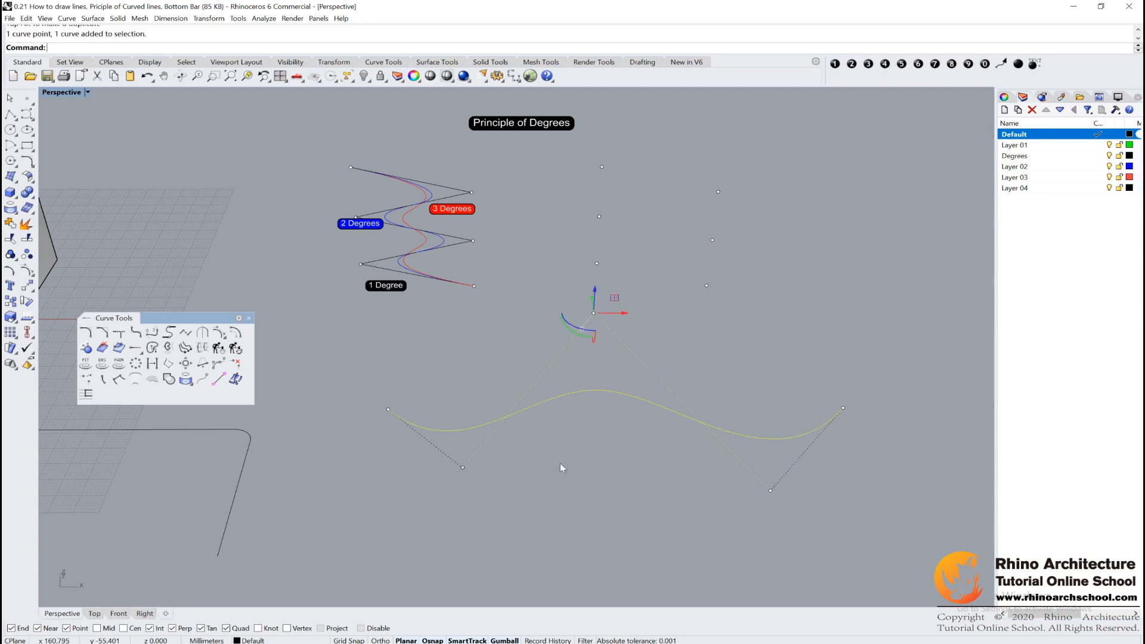
left_click(219, 347)
double_click(540, 232)
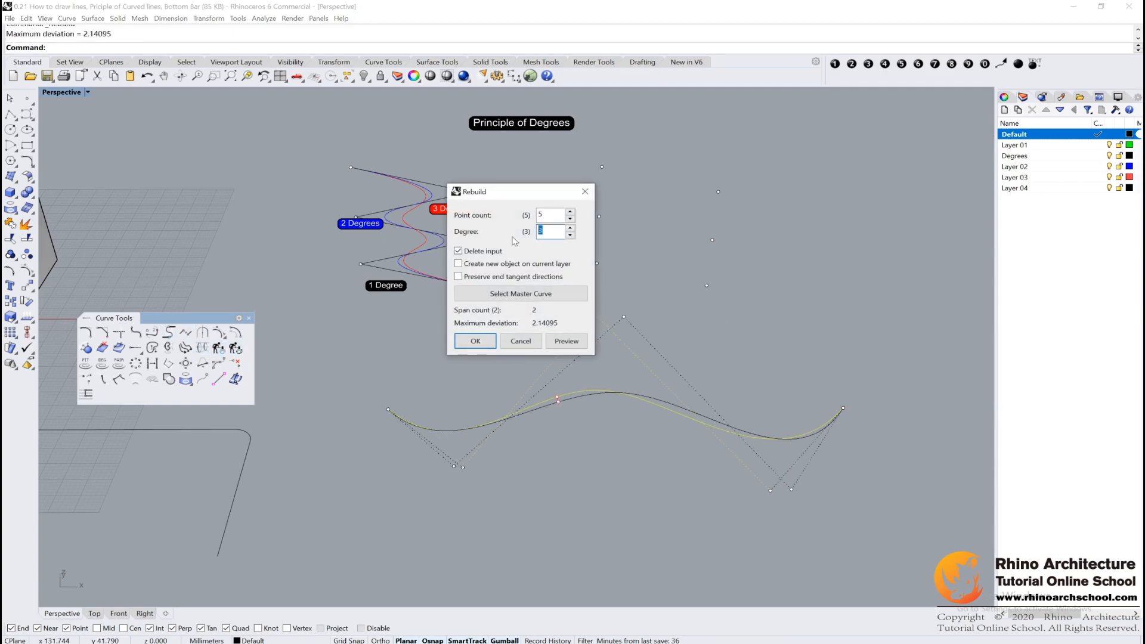
type("1")
left_click(473, 353)
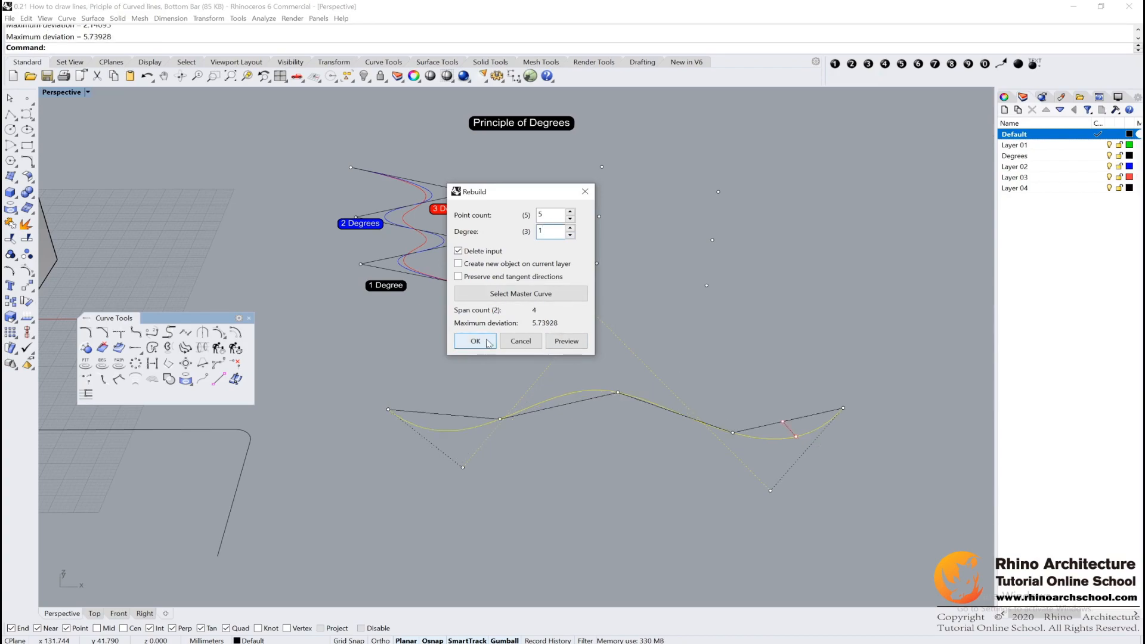
left_click(721, 425)
key("Escape")
left_click_drag(383, 339, 847, 484)
Show the Front view maximized and frame the 1, 2 and 3 degree sample curves.
right_click_drag(828, 503, 615, 436)
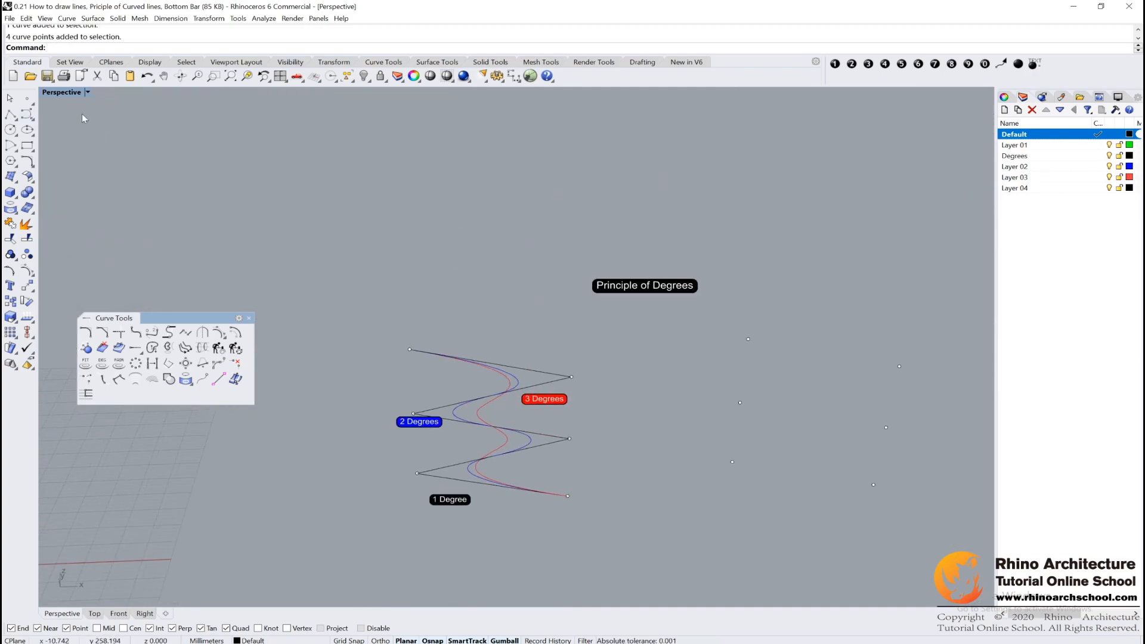
double_click(71, 93)
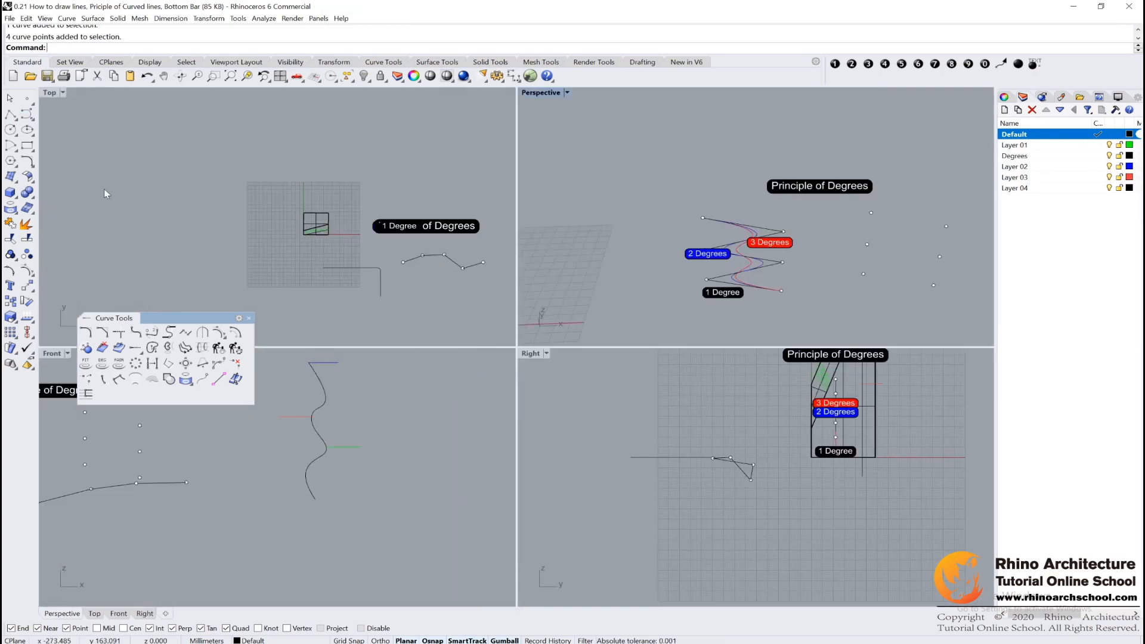
double_click(56, 353)
scroll(464, 313, "down", 13)
right_click_drag(464, 313, 716, 335)
scroll(708, 331, "up", 4)
scroll(597, 327, "up", 16)
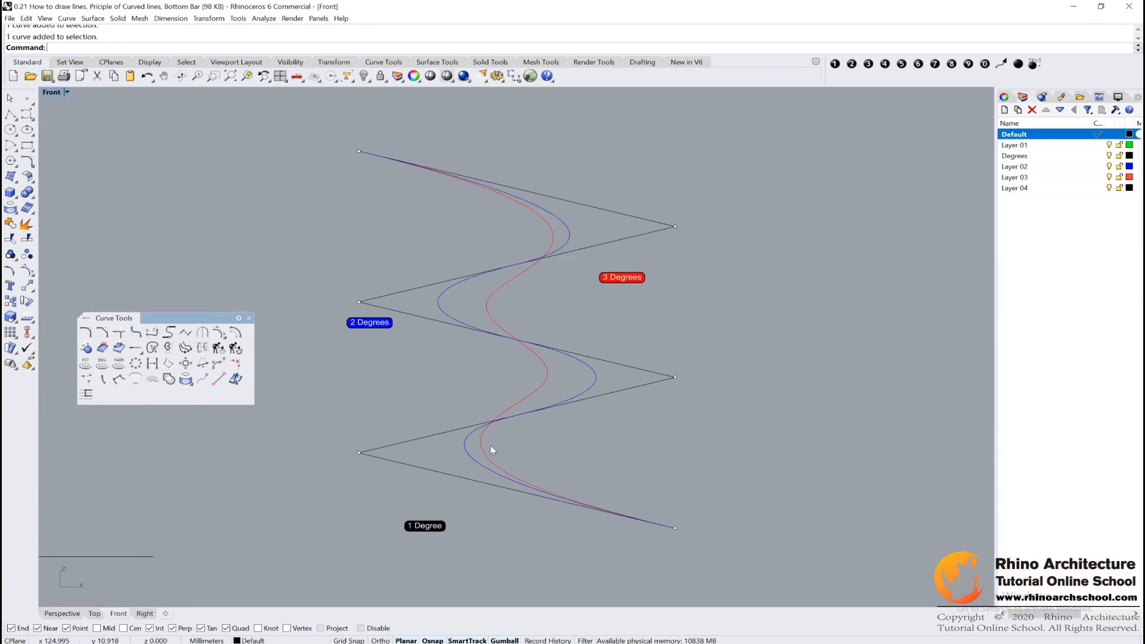
Compare how the sample curves of different degrees follow the same control points.
left_click(431, 469)
left_click(405, 449)
left_click(488, 299)
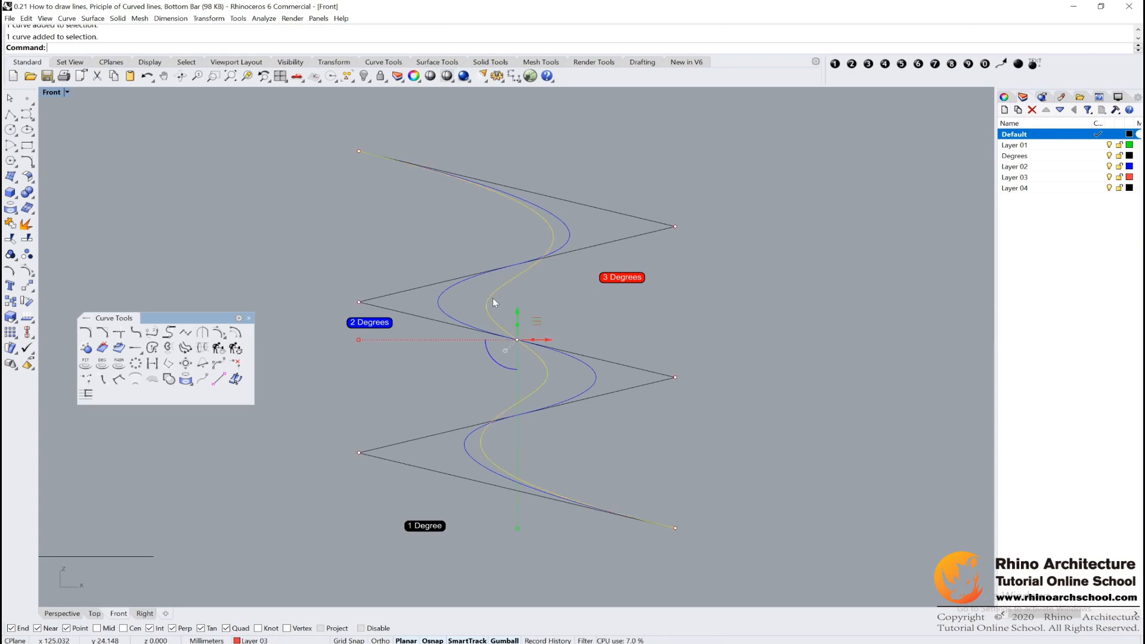
left_click(545, 273)
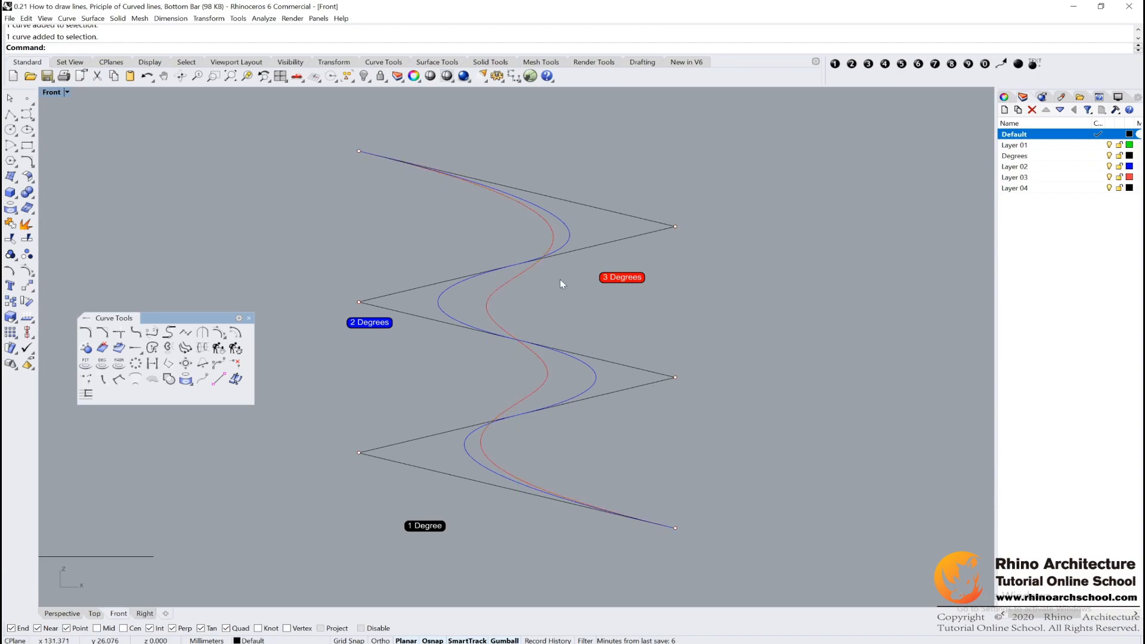
right_click_drag(560, 281, 552, 283)
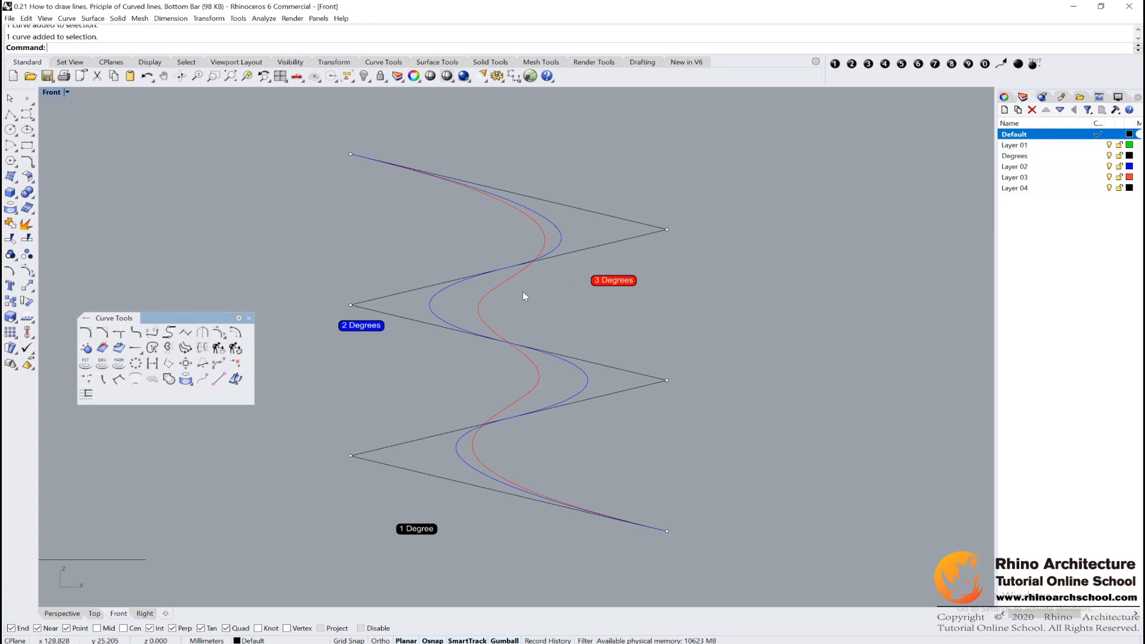
Draw a degree 5 control point curve on Layer 01 through all six vertices of the 1 degree zigzag.
left_click(26, 114)
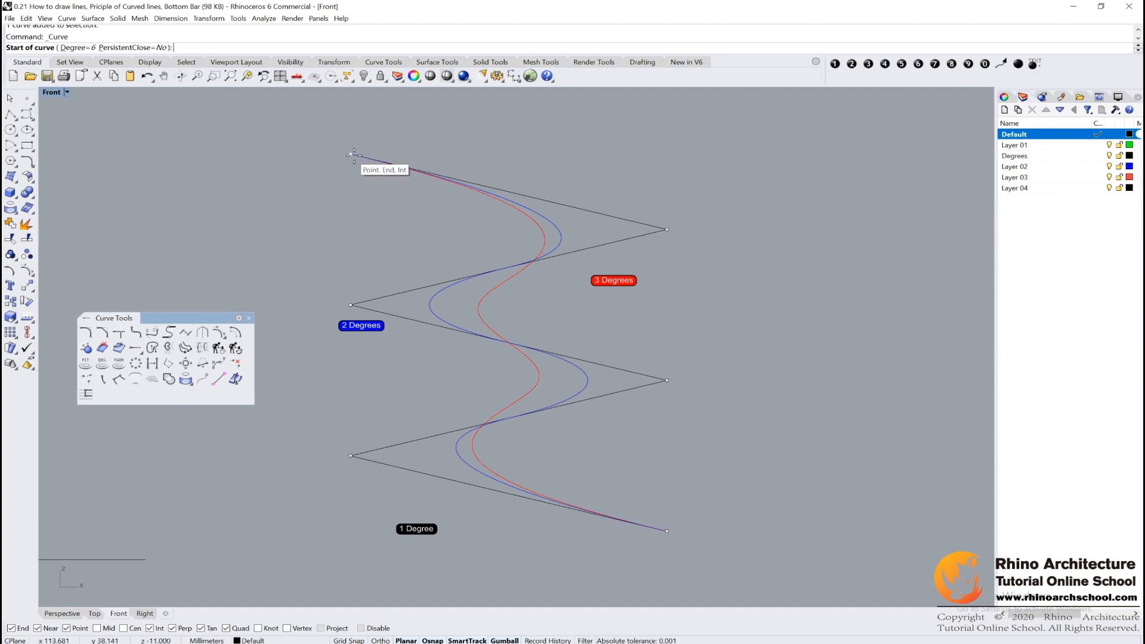
left_click(1080, 146)
left_click(351, 155)
left_click(667, 230)
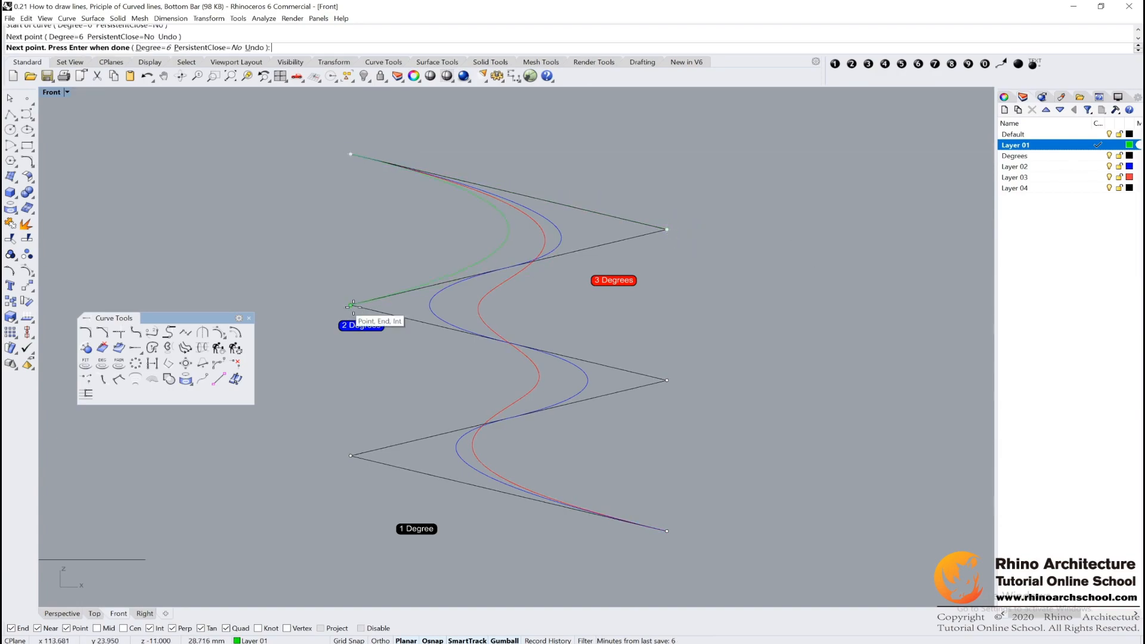
left_click(154, 48)
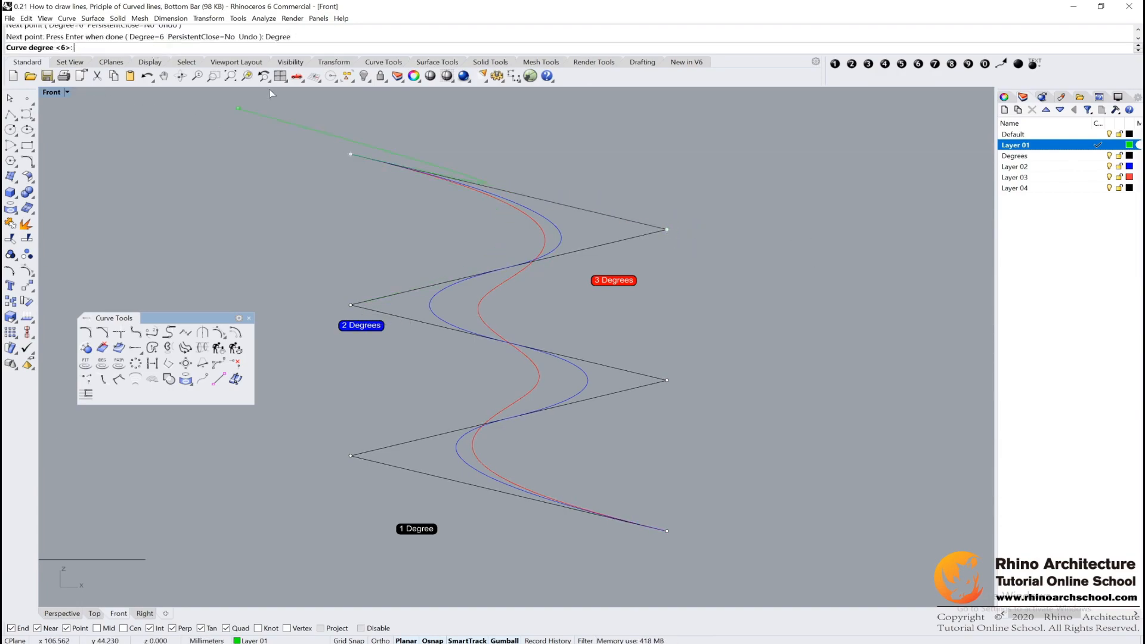
type("5")
key("Return")
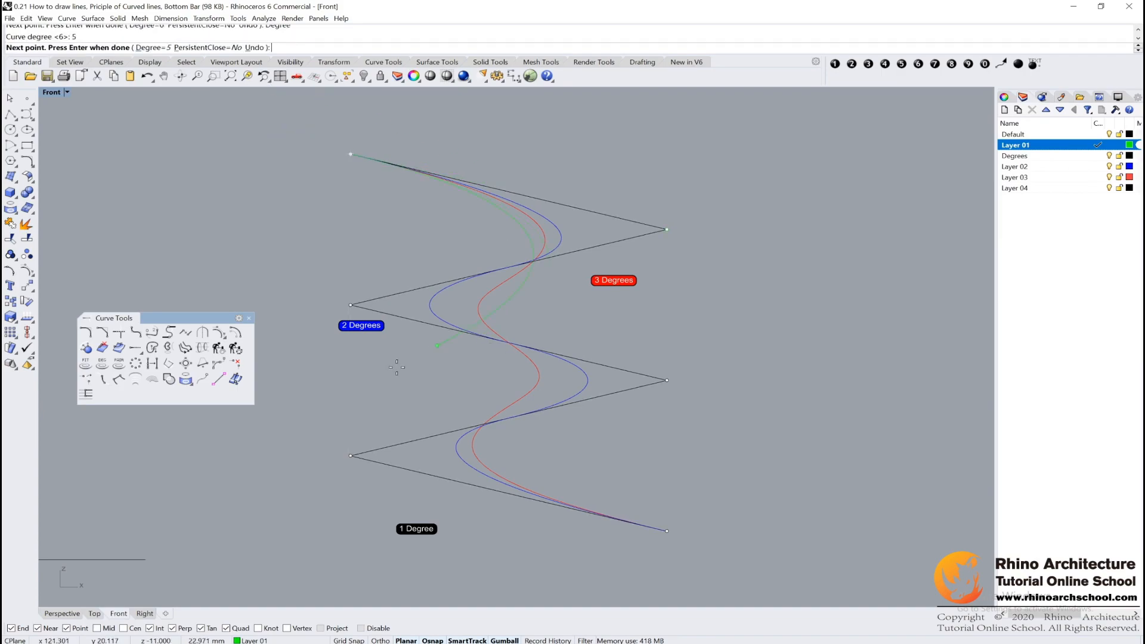
left_click(350, 305)
left_click(667, 380)
left_click(345, 460)
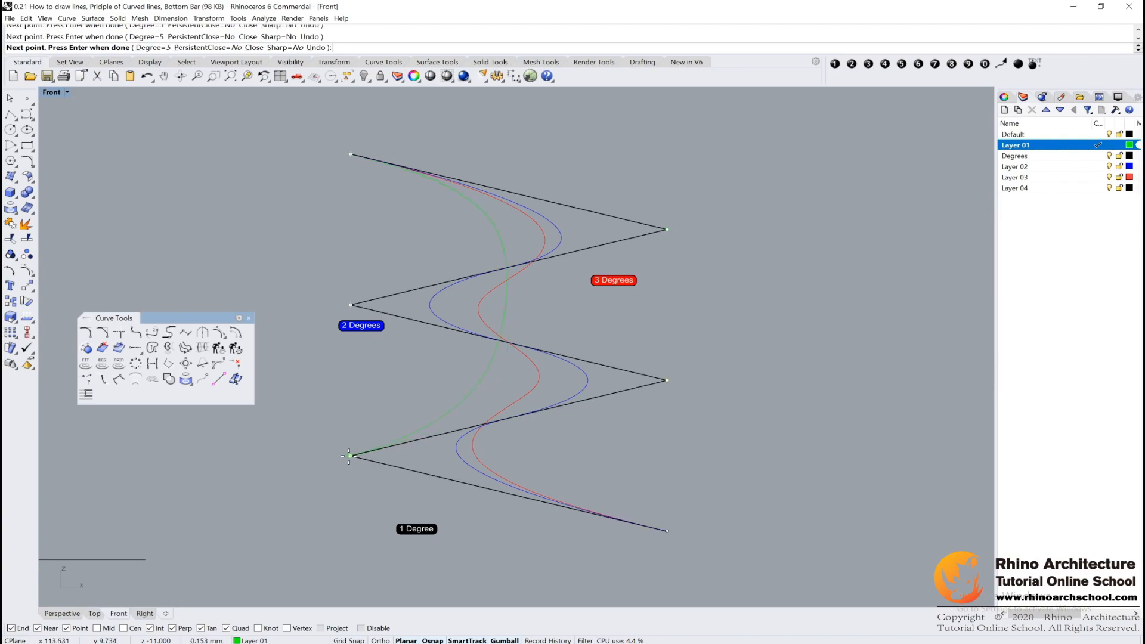
left_click(669, 529)
key("Return")
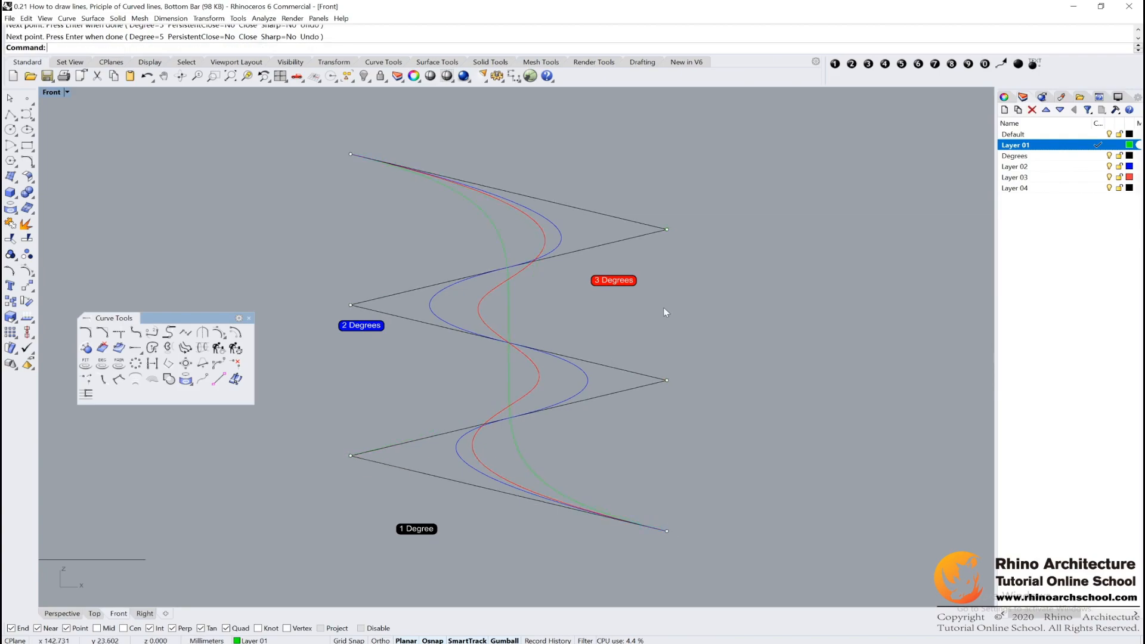
Add a new layer named Layer 06 and set its color to Orange.
left_click(1005, 110)
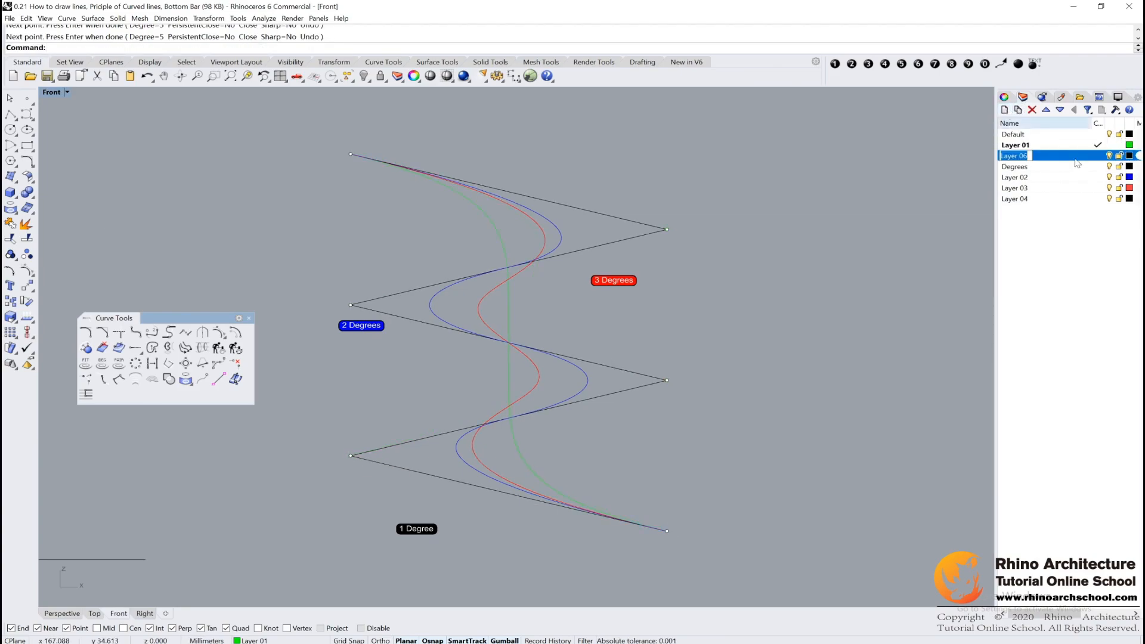
left_click(1129, 156)
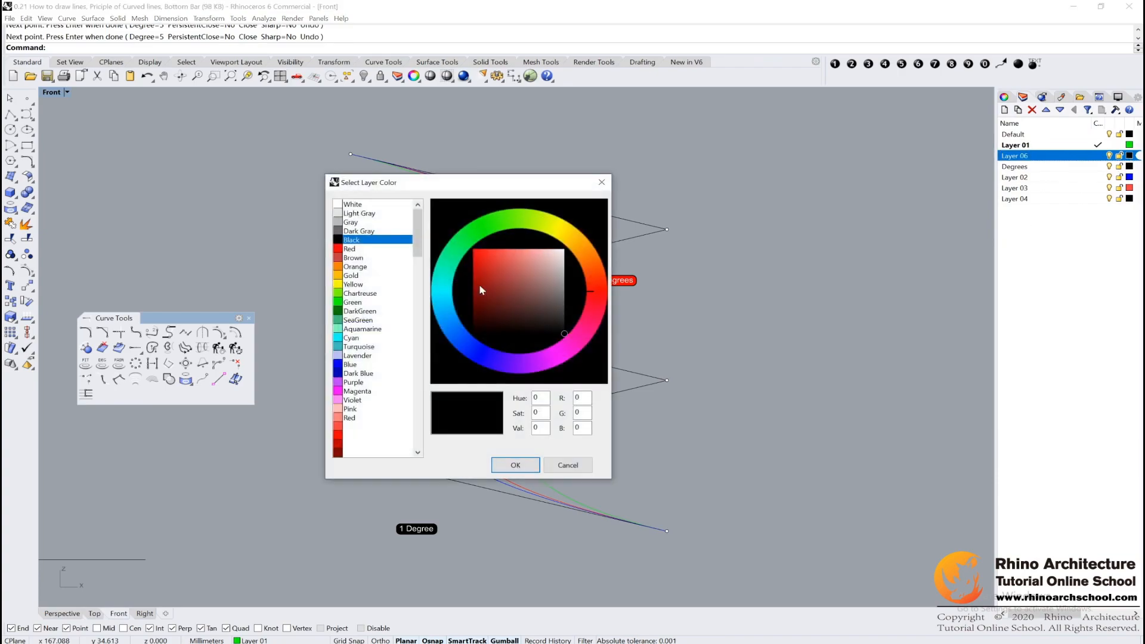
left_click(573, 238)
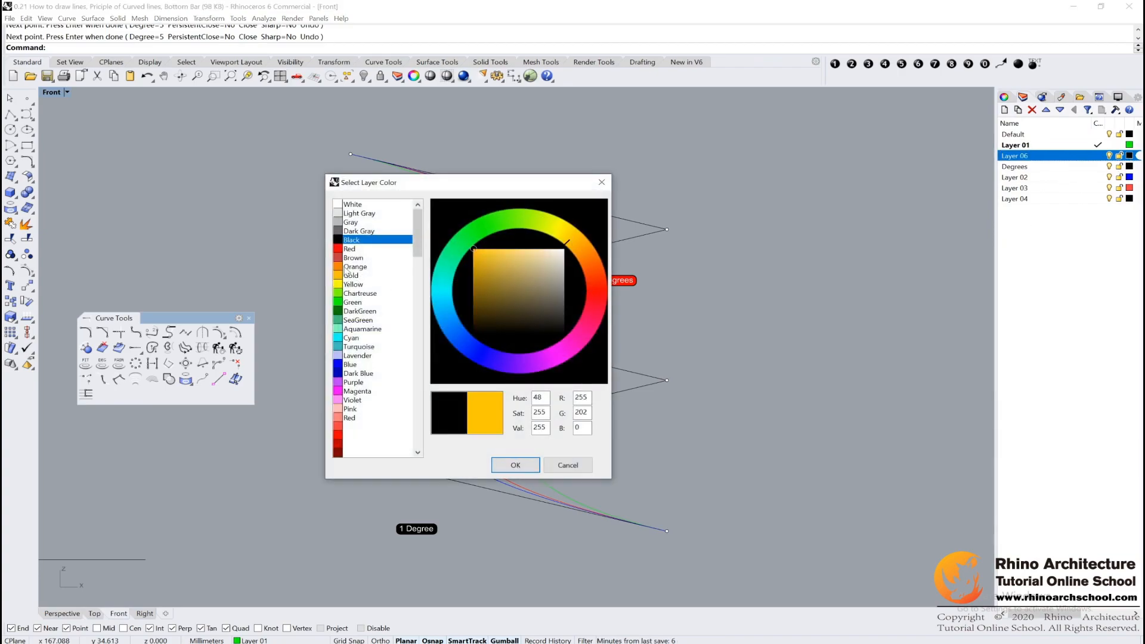
left_click(352, 266)
left_click(516, 466)
Draw a degree 6 control point curve on Layer 06 through all six vertices of the 1 degree zigzag.
left_click(30, 118)
left_click(72, 48)
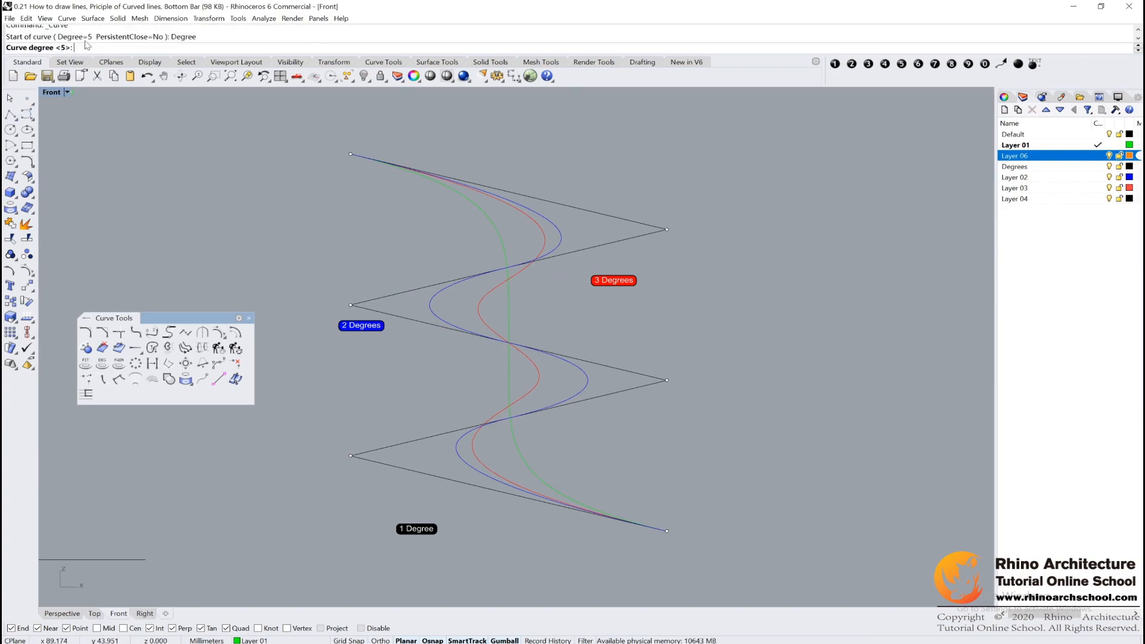
type("6")
key("Return")
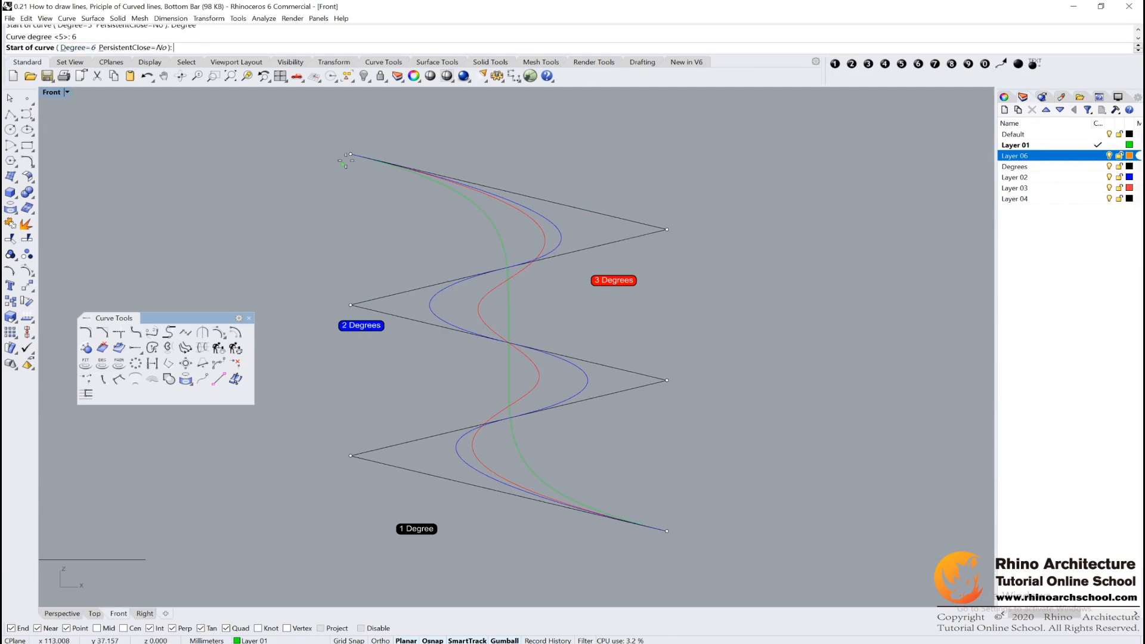
double_click(1070, 158)
left_click(352, 155)
left_click(667, 229)
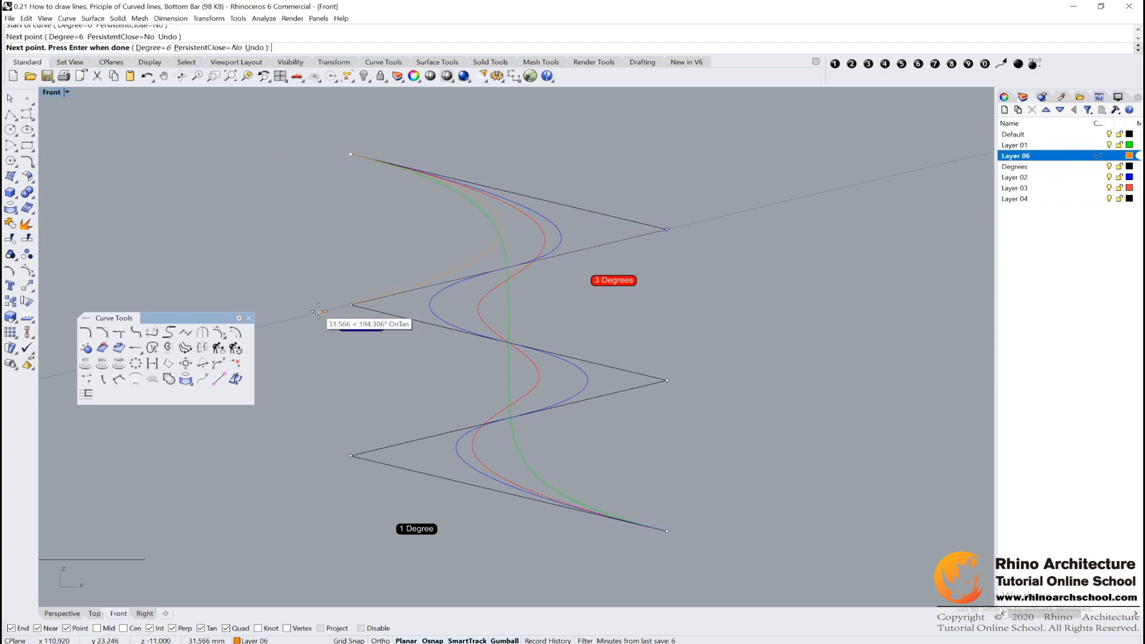
left_click(351, 304)
left_click(667, 380)
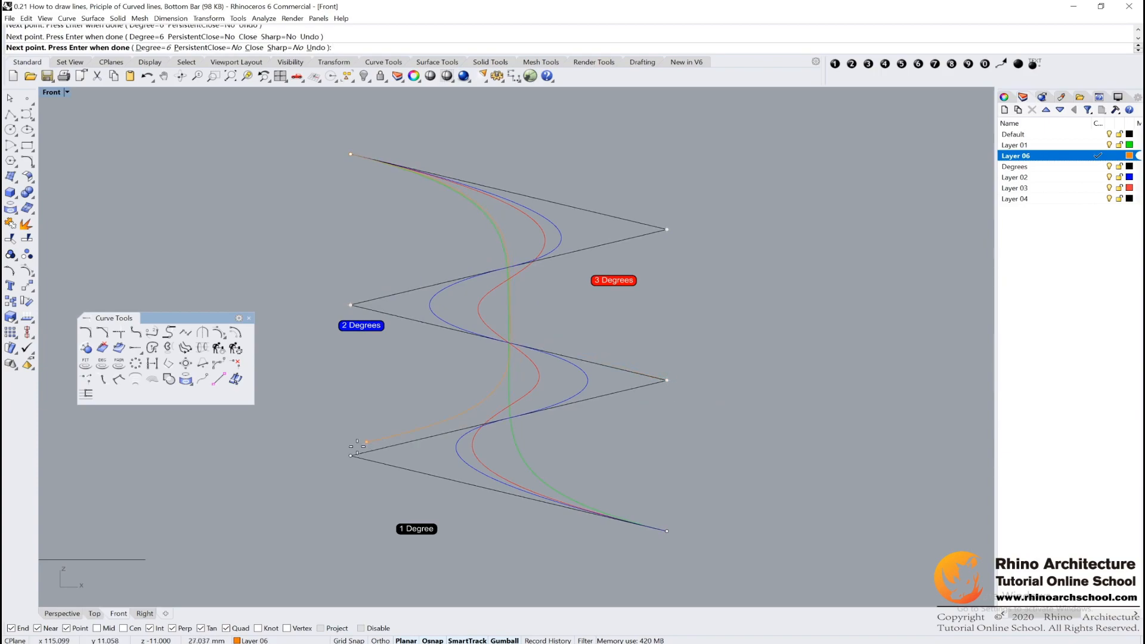
left_click(351, 455)
left_click(663, 528)
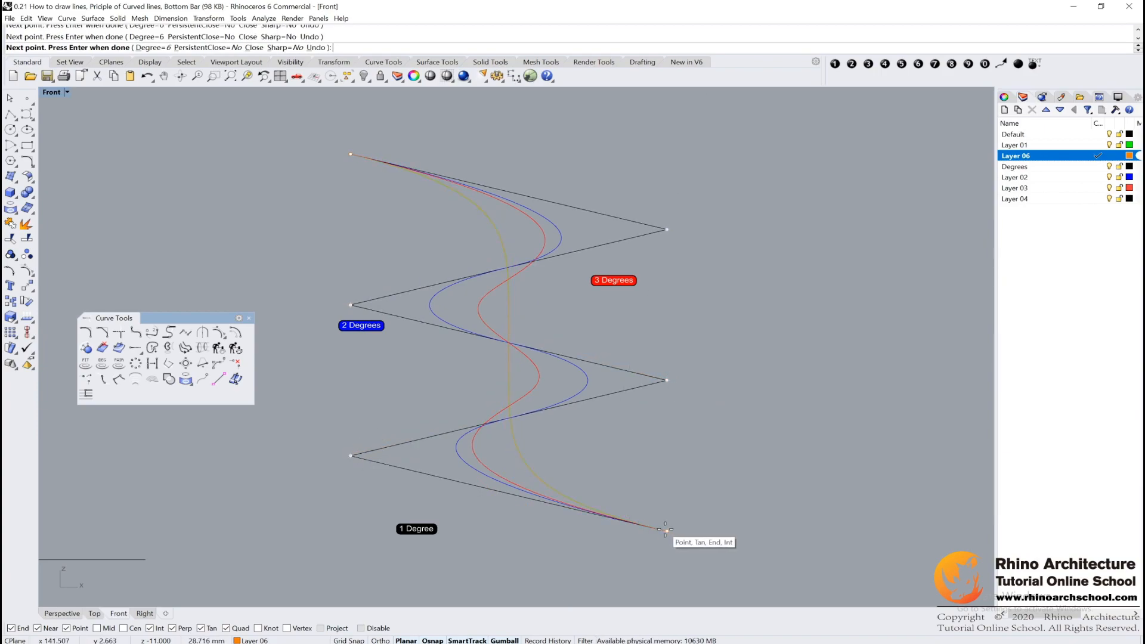
key("Return")
Check the overlap of the degree 5 and degree 6 curves by selecting them together.
left_click(512, 303)
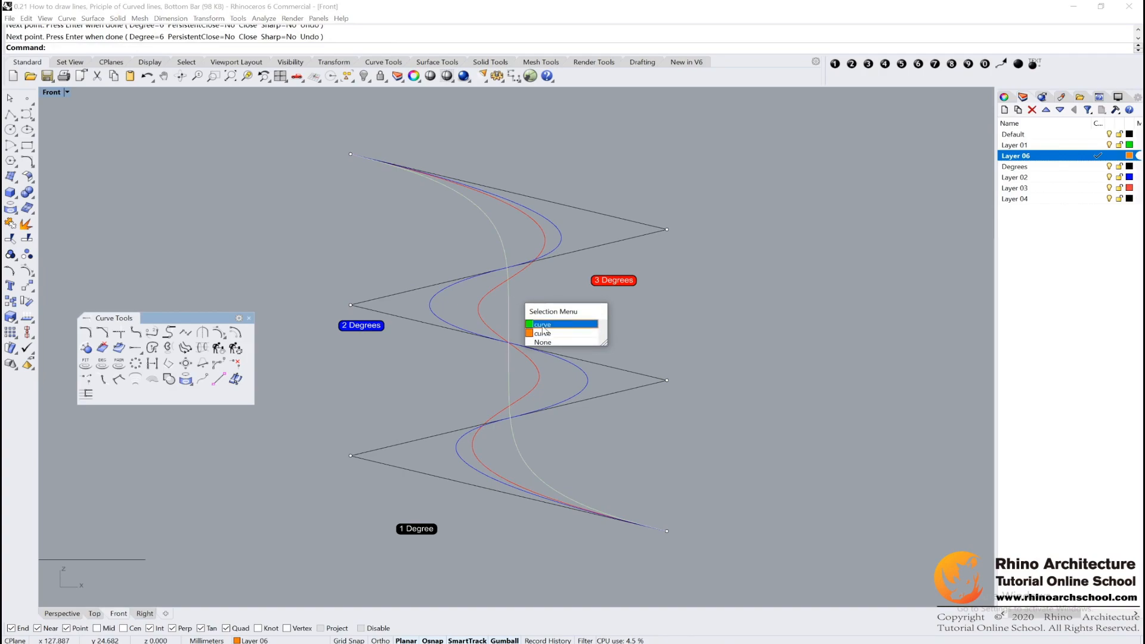
left_click(516, 316)
left_click_drag(529, 307, 488, 319)
left_click(559, 318)
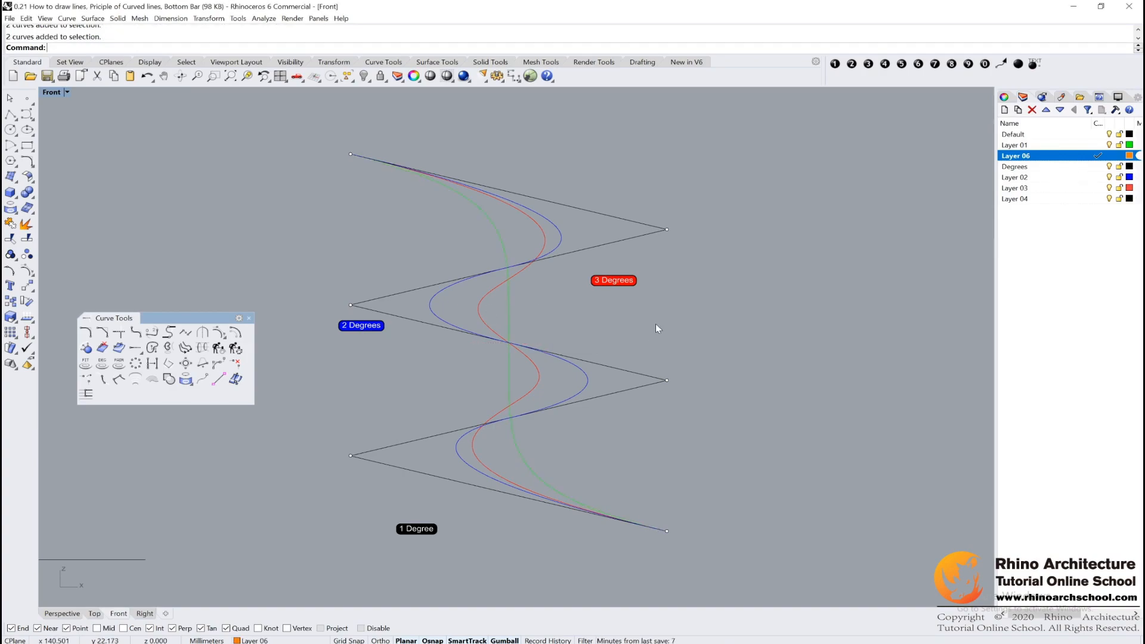
Examine the control points along the 1 degree zigzag that define the sample curves of each degree.
scroll(537, 327, "down", 2)
left_click(392, 218)
left_click_drag(349, 190, 449, 446)
key("Escape")
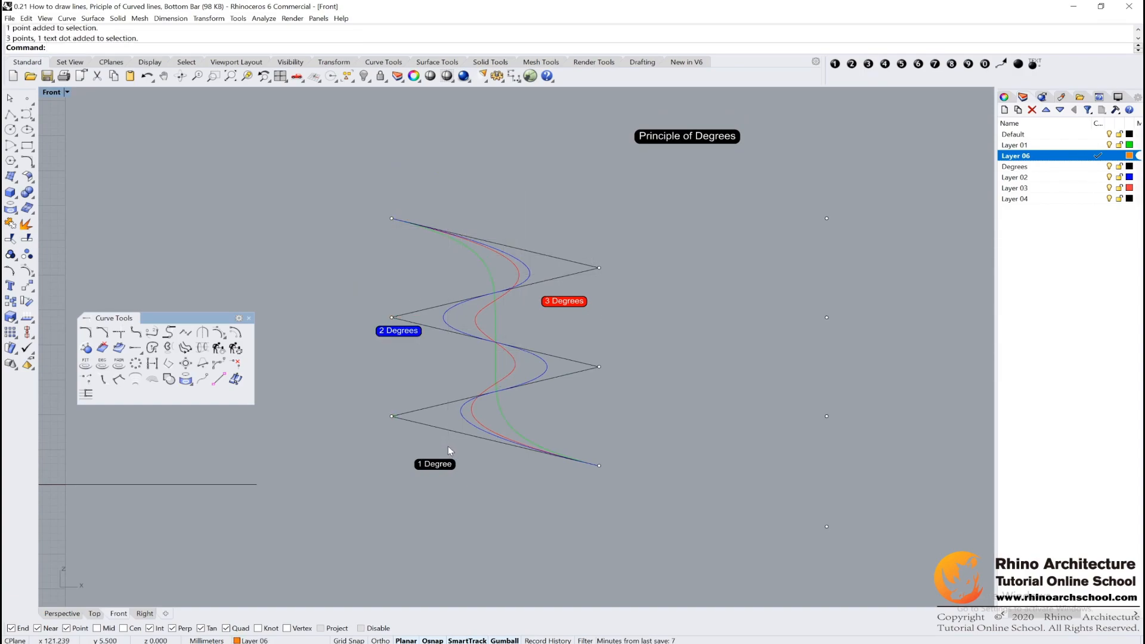
scroll(486, 439, "up", 4)
right_click_drag(518, 414, 523, 473)
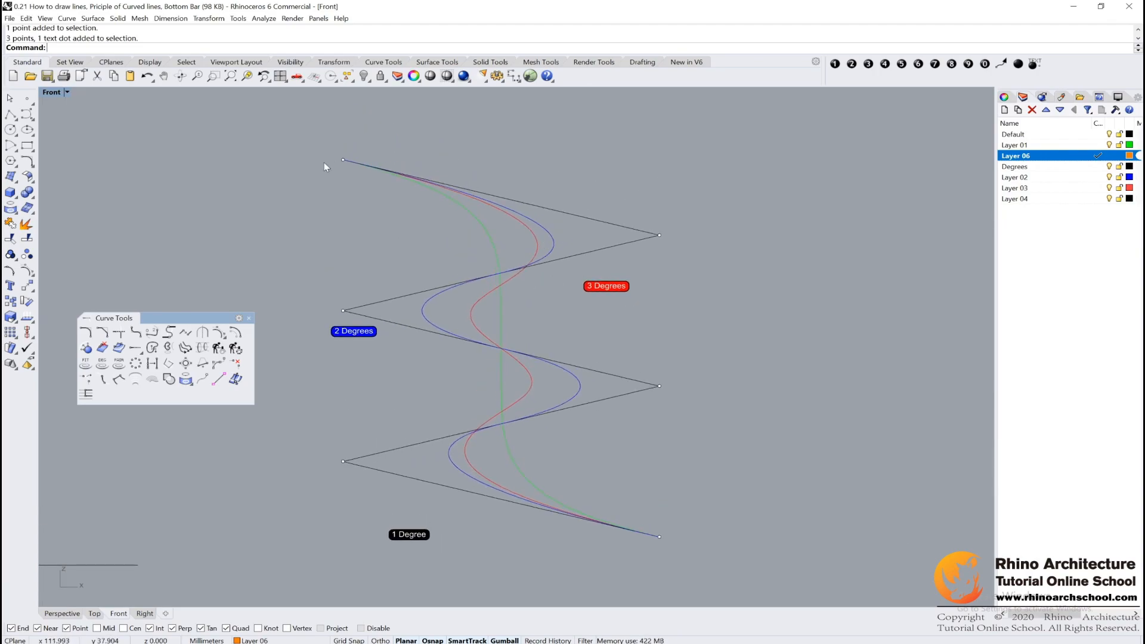
left_click_drag(294, 146, 300, 255)
left_click(343, 160)
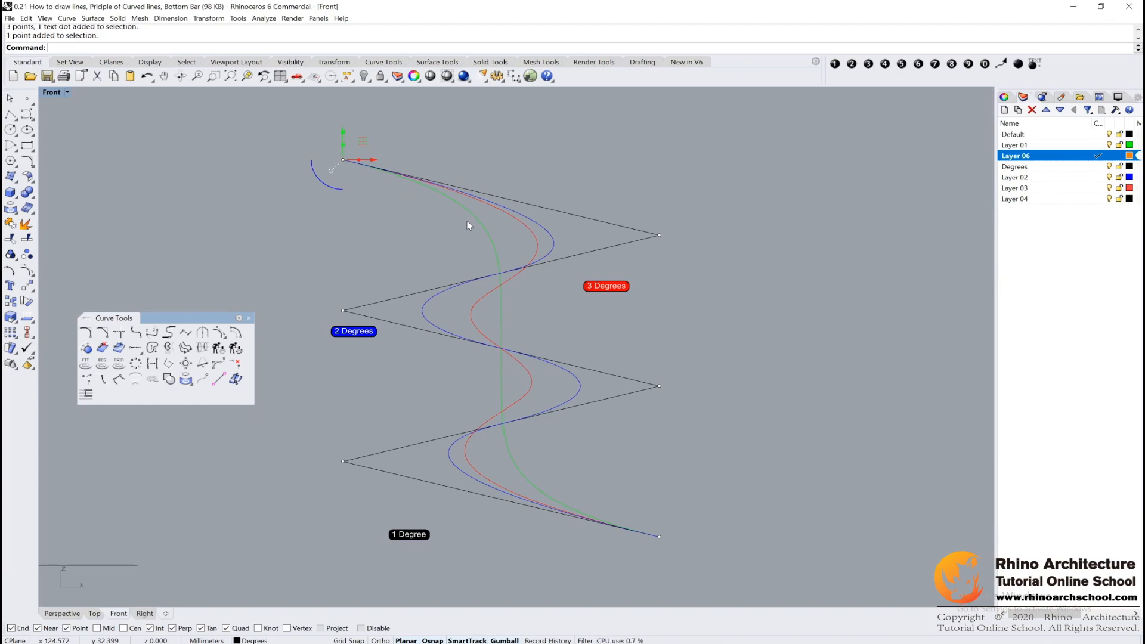
key("Escape")
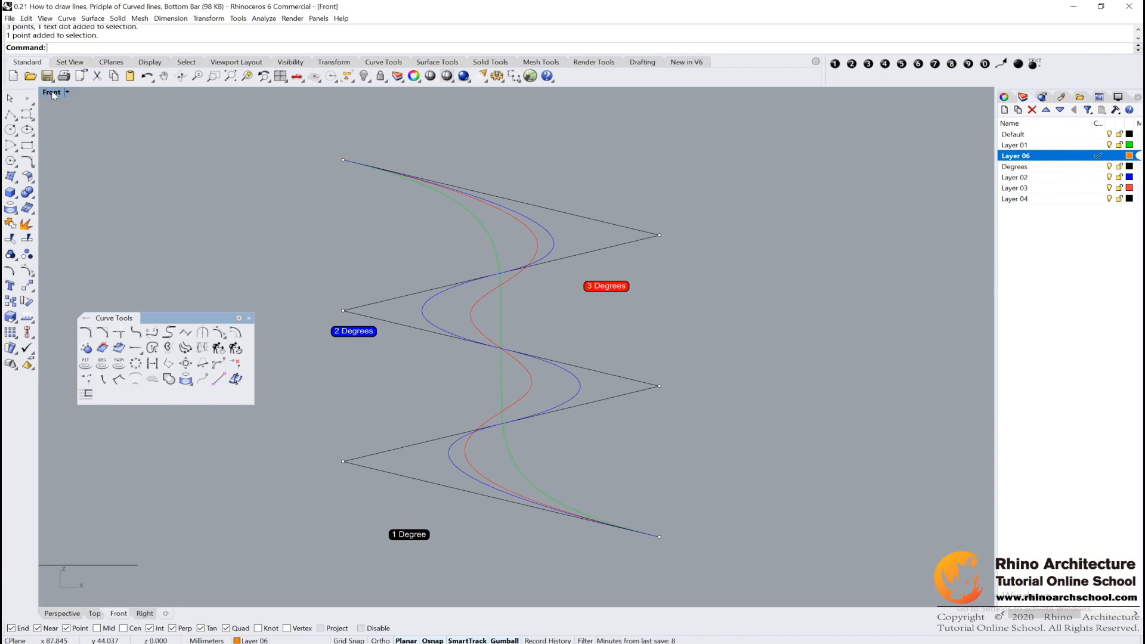
Show the Perspective view maximized, frame the wavy black curve with its coloured lines, and close the Curve Tools palette.
key("ctrl+m")
right_click_drag(883, 242, 665, 206)
double_click(537, 93)
right_click_drag(836, 272, 803, 336, "shift")
right_click_drag(803, 352, 761, 358)
left_click(243, 316)
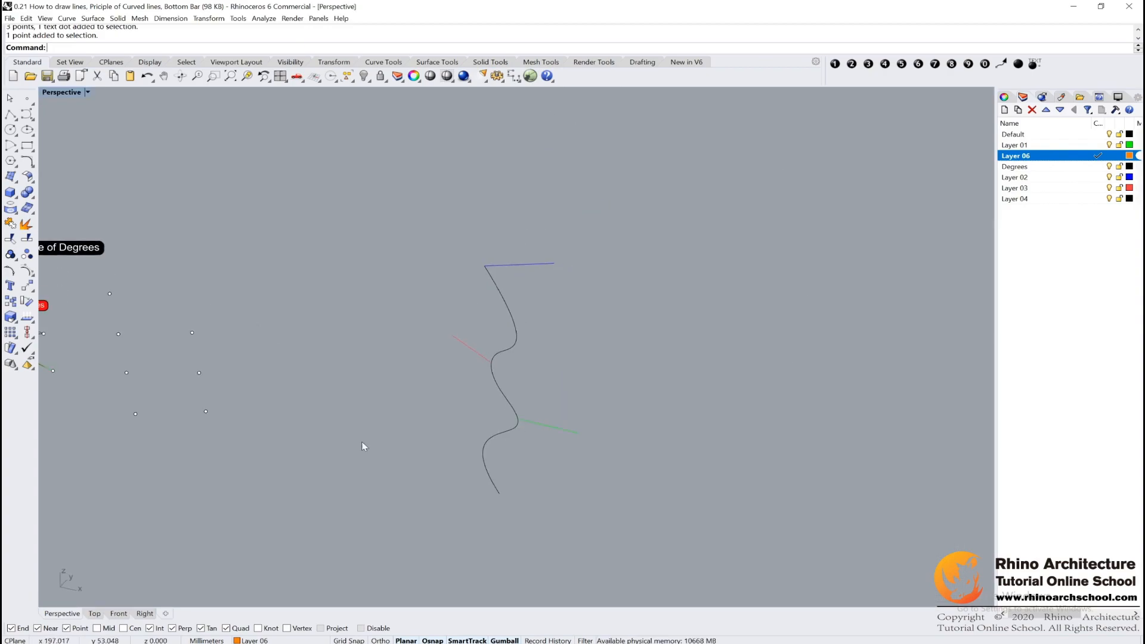
scroll(534, 567, "up", 2)
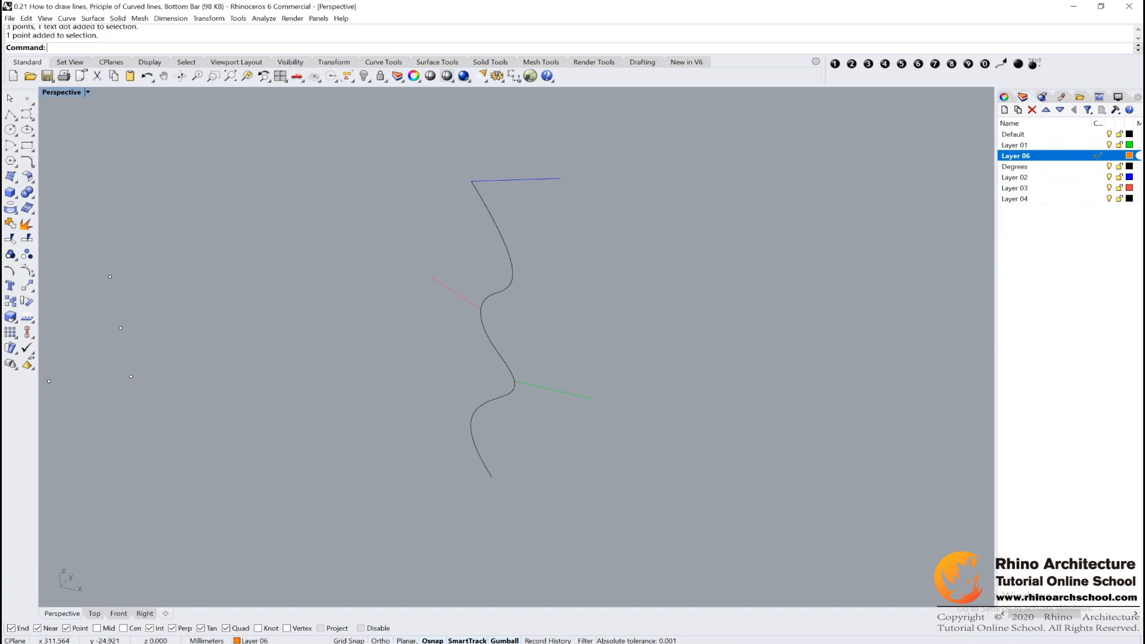
Draw a control point curve on Layer 06 starting from the free end of the blue line.
right_click_drag(473, 284, 469, 339, "shift")
left_click(28, 113)
left_click(556, 245)
left_click(668, 221)
left_click(663, 328)
left_click(848, 165)
right_click(840, 177)
right_click_drag(891, 339, 758, 318)
left_click(585, 197)
right_click_drag(578, 253, 531, 302)
key("Escape")
Toggle Planar mode and draw a control point curve on Layer 01 starting from the free end of the green line.
left_click(409, 640)
right_click_drag(529, 395, 522, 410)
left_click(25, 116)
double_click(1068, 145)
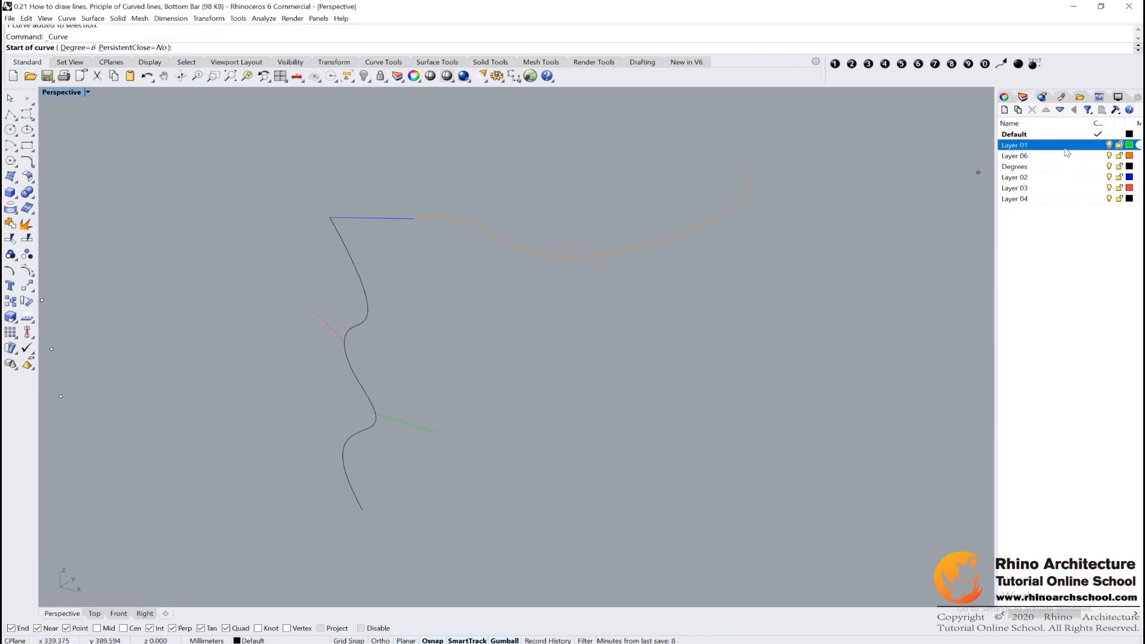
left_click(440, 433)
left_click(491, 375)
left_click(574, 515)
left_click(628, 549)
left_click(797, 512)
left_click(838, 427)
right_click(839, 427)
Inspect the orange and green curves from several angles to compare their shape in space.
right_click_drag(823, 588, 550, 538)
left_click_drag(552, 532, 452, 345)
right_click_drag(626, 453, 676, 409)
left_click(677, 407)
scroll(449, 300, "down", 3)
right_click_drag(448, 255, 525, 249)
left_click_drag(560, 243, 600, 238)
Draw an open zigzag polyline on the construction plane grid in front of the box, with Grid Snap on.
scroll(600, 238, "down", 8)
scroll(466, 313, "up", 3)
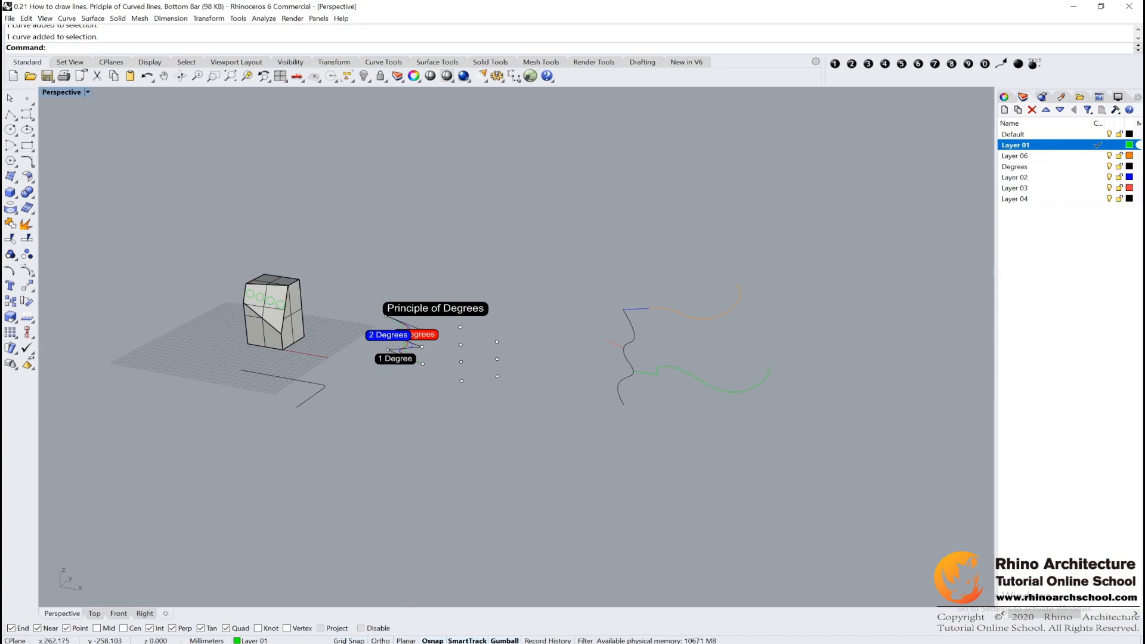
right_click_drag(278, 509, 445, 502)
scroll(445, 503, "up", 8)
scroll(434, 453, "up", 7)
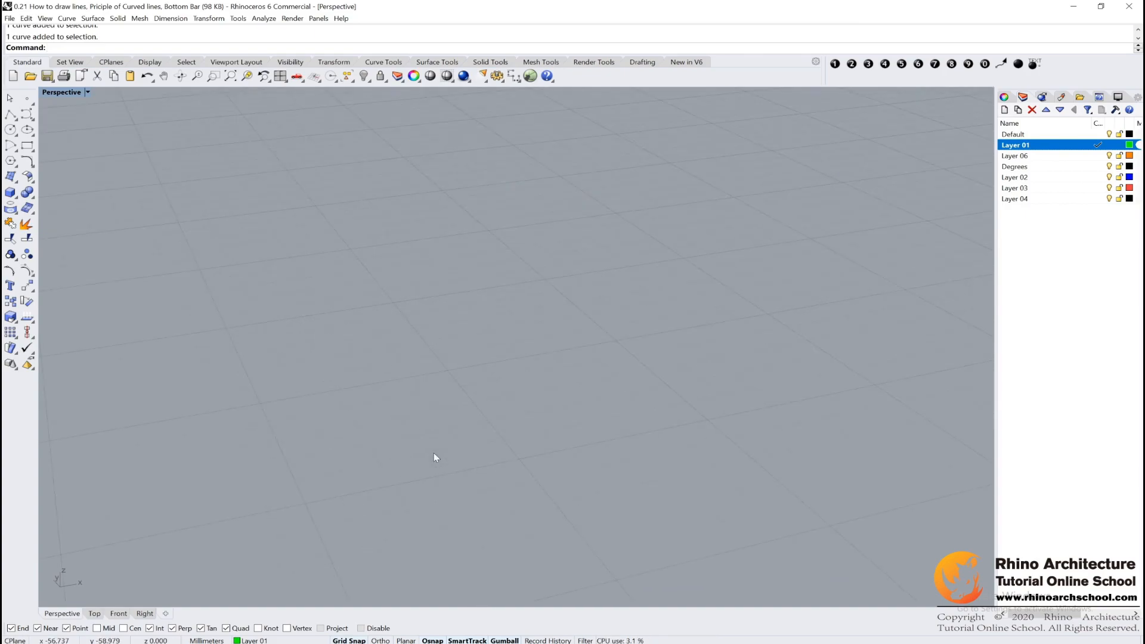
scroll(434, 452, "down", 4)
scroll(435, 394, "up", 4)
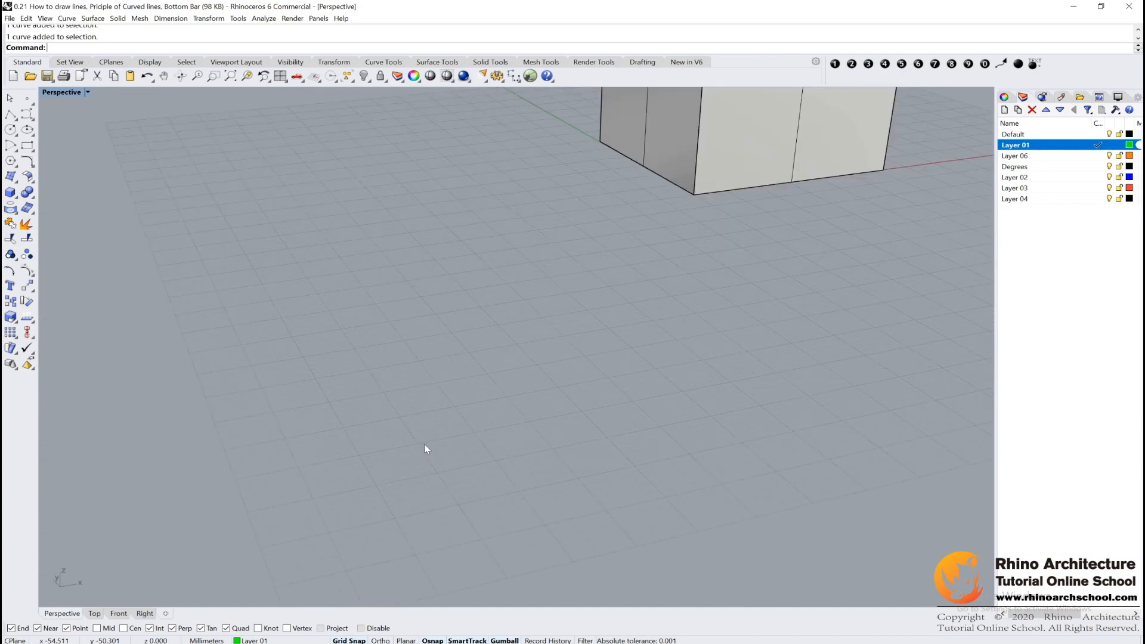
left_click(11, 114)
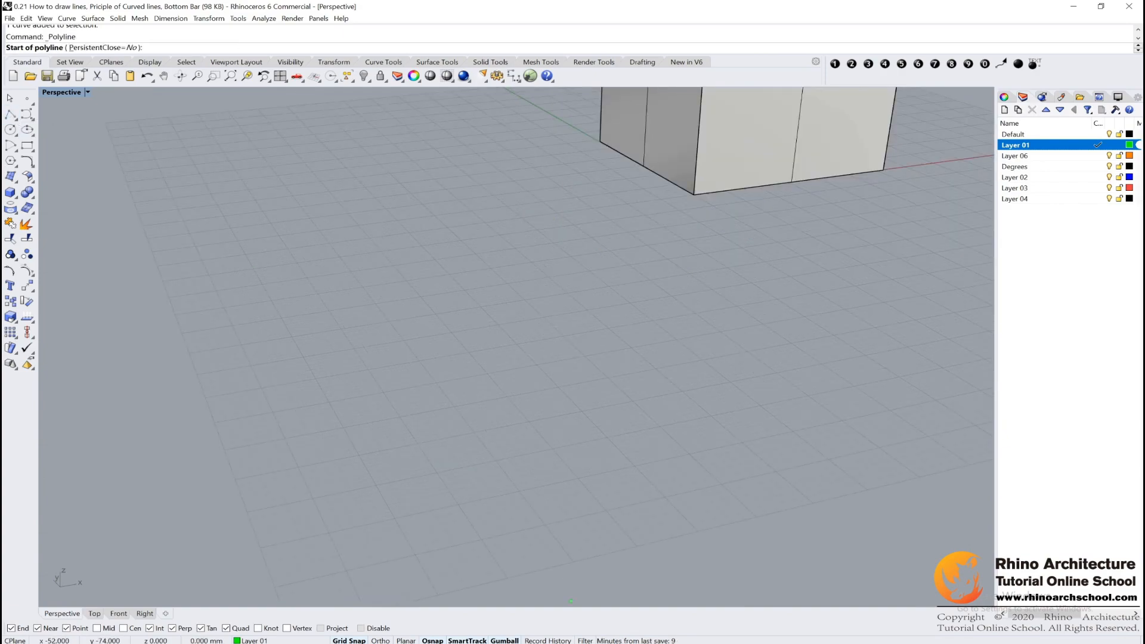
left_click(326, 414)
scroll(325, 413, "up", 10)
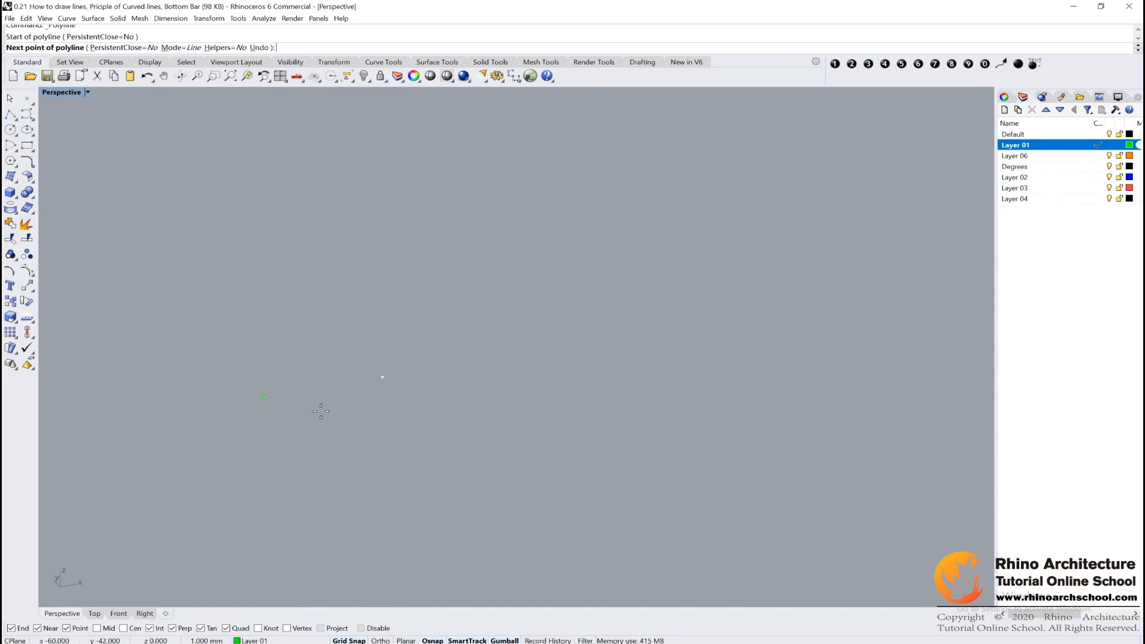
left_click(337, 413)
left_click(322, 388)
left_click(444, 393)
left_click(458, 367)
key("Return")
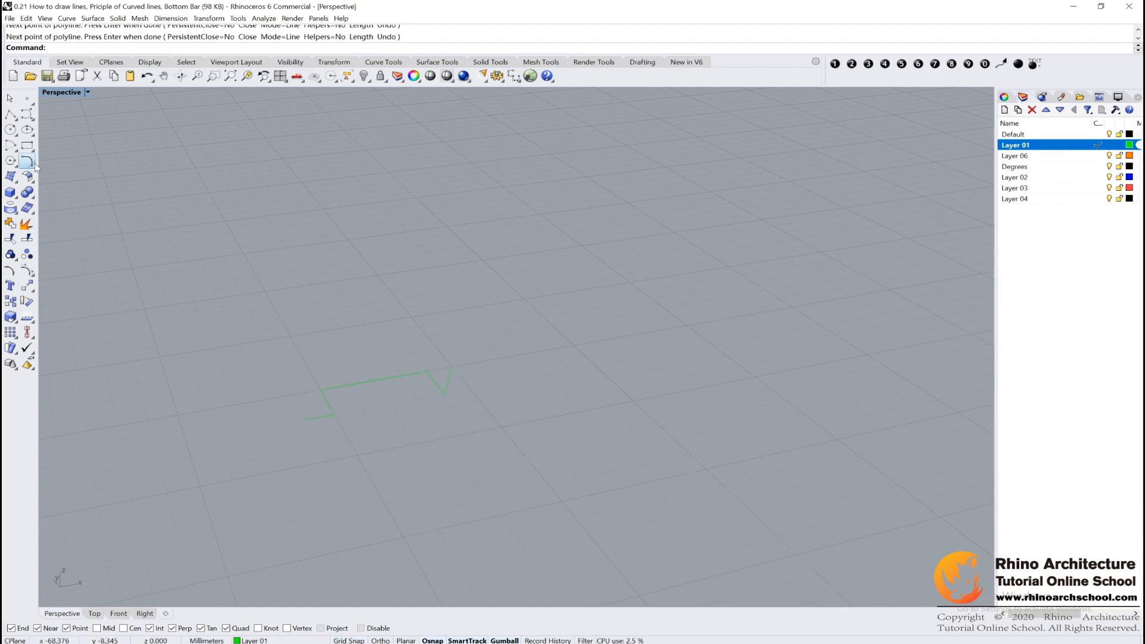
Draw a wavy control point curve on the ground plane behind the zigzag polyline, with Grid Snap off.
left_click(27, 114)
left_click(260, 256)
left_click(296, 268)
left_click(332, 262)
left_click(332, 235)
left_click(381, 245)
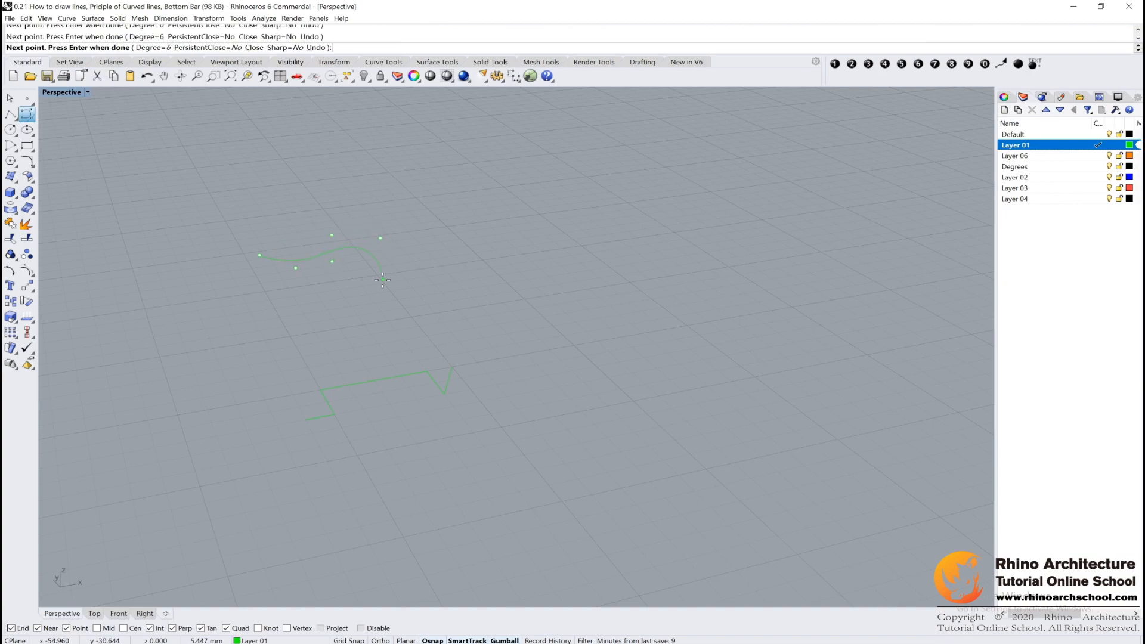
key("Return")
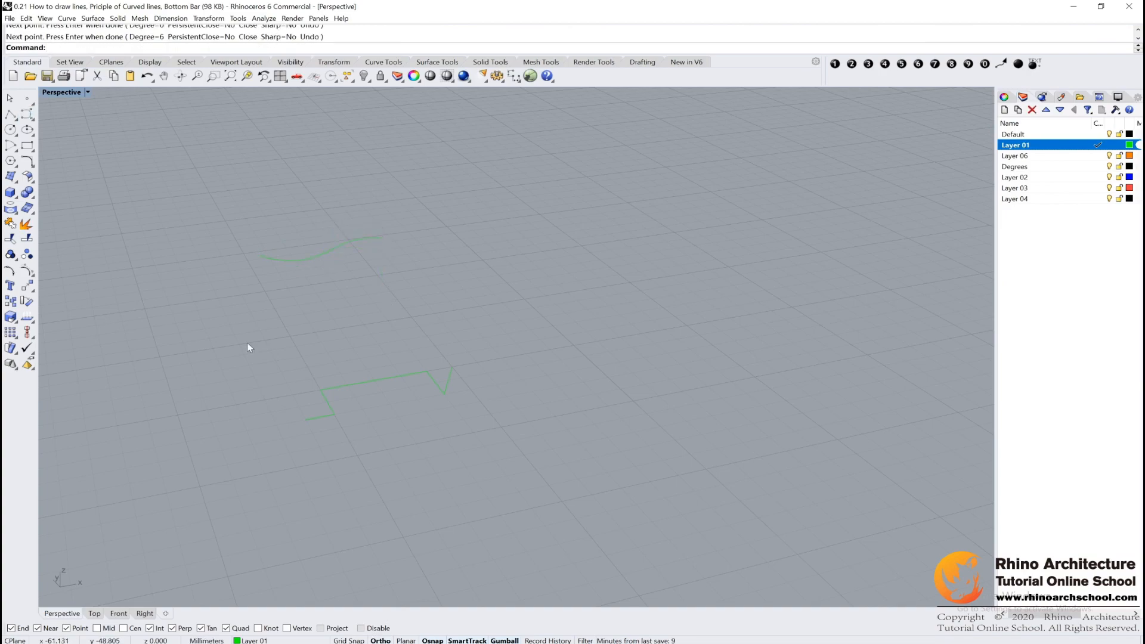
Draw an open right-angled polyline on the ground plane beside the wavy curve, with Ortho on.
left_click(10, 113)
left_click(506, 259)
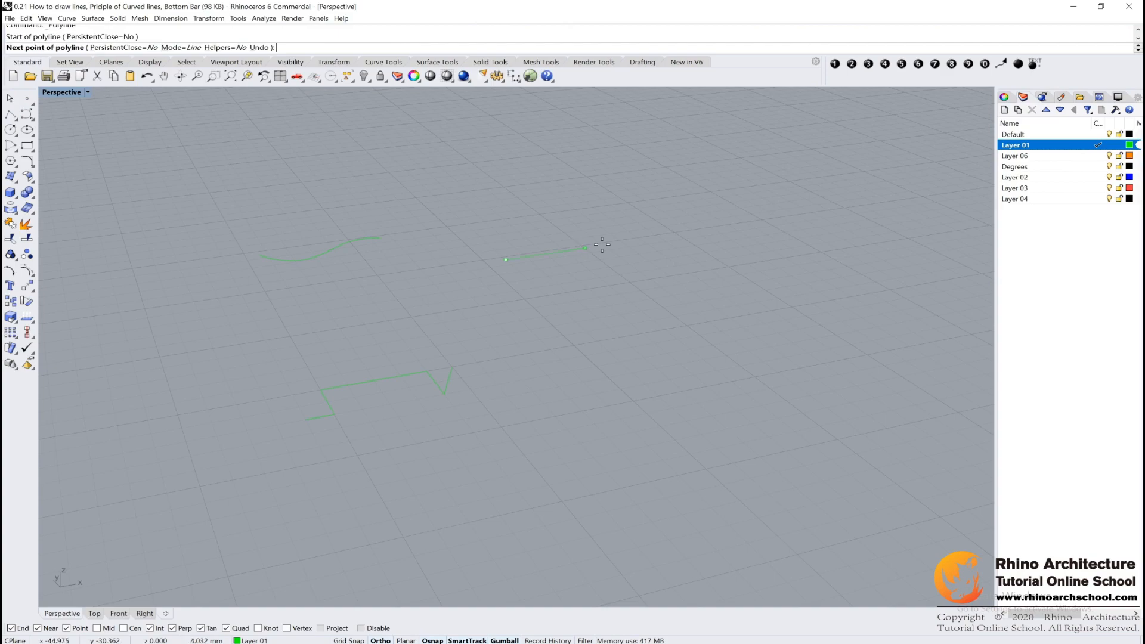
left_click(604, 244)
left_click(508, 174)
left_click(647, 157)
left_click(809, 245)
left_click(608, 278)
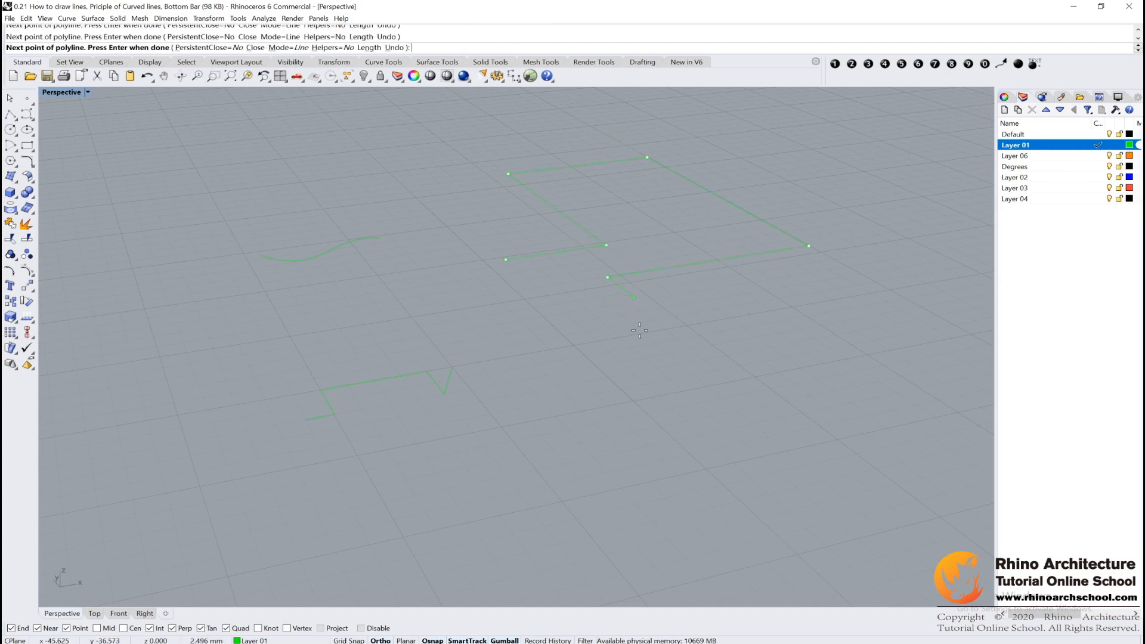
key("Return")
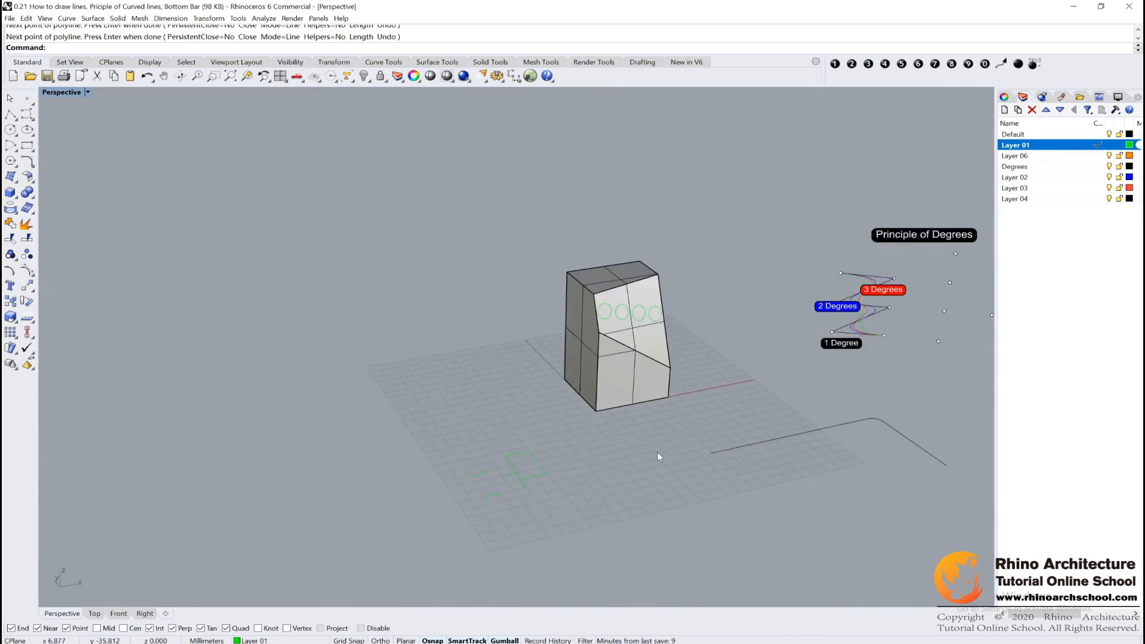
right_click_drag(657, 457, 451, 451, "shift")
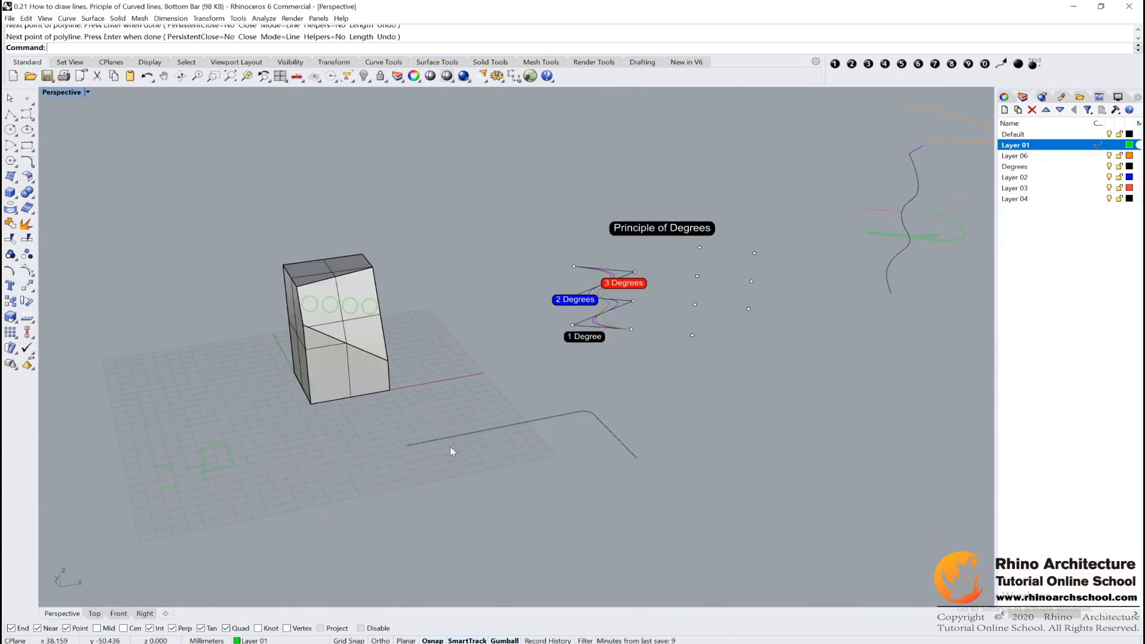